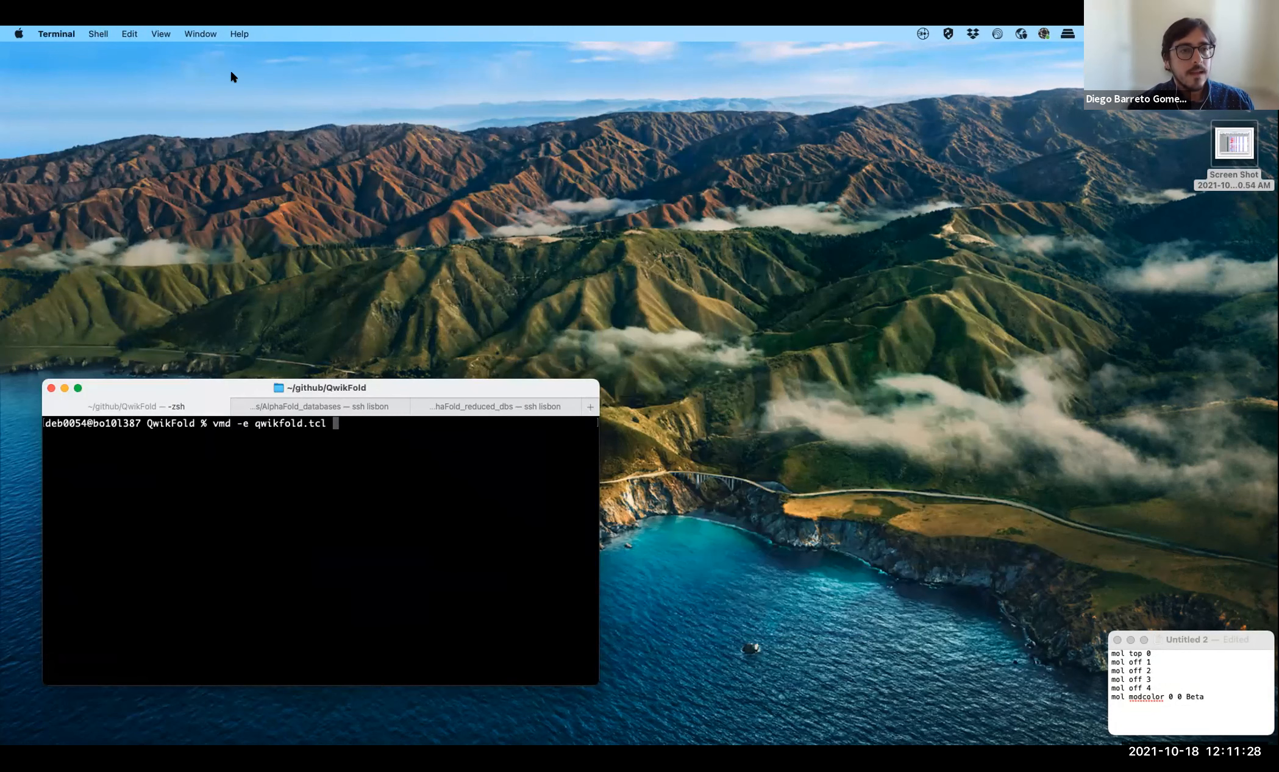
- Run vmd -e qwikfold.tcl to launch VMD with QwikFold and set the AlphaFold Job ID to hexokinase
key("Return")
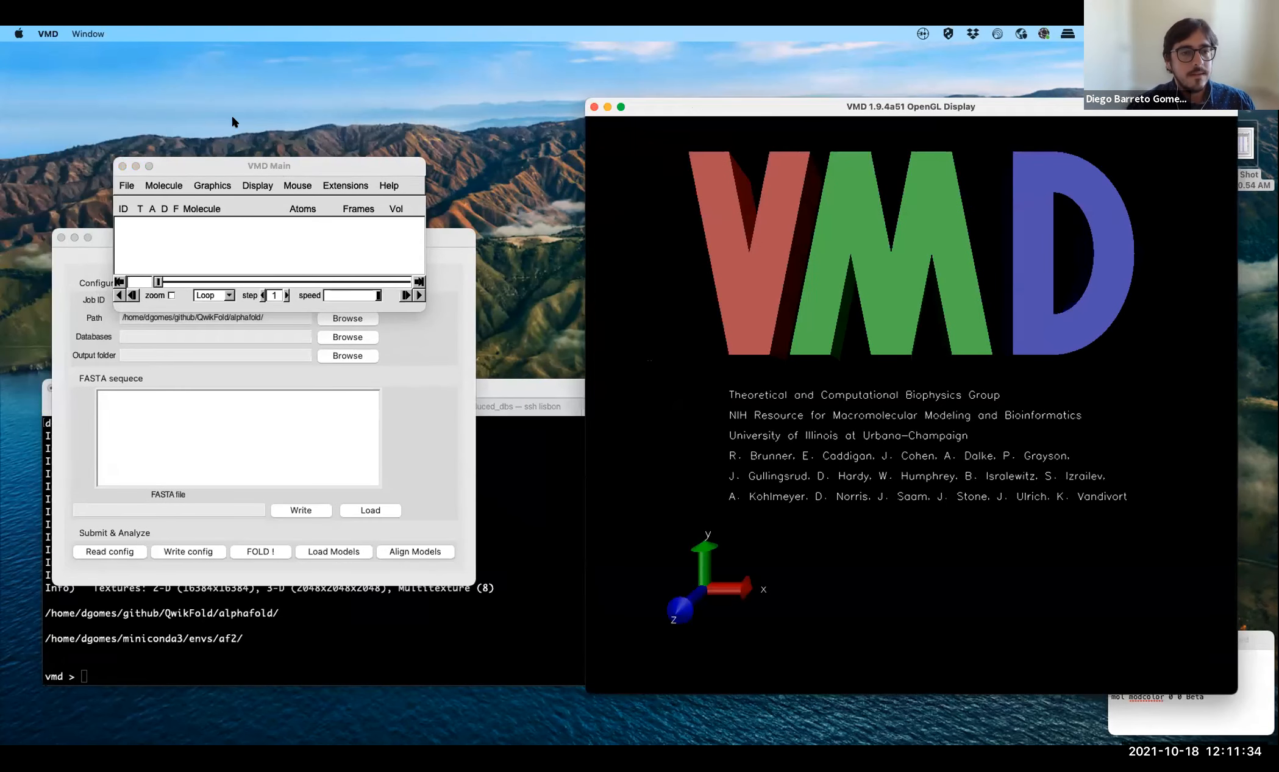
left_click(210, 299)
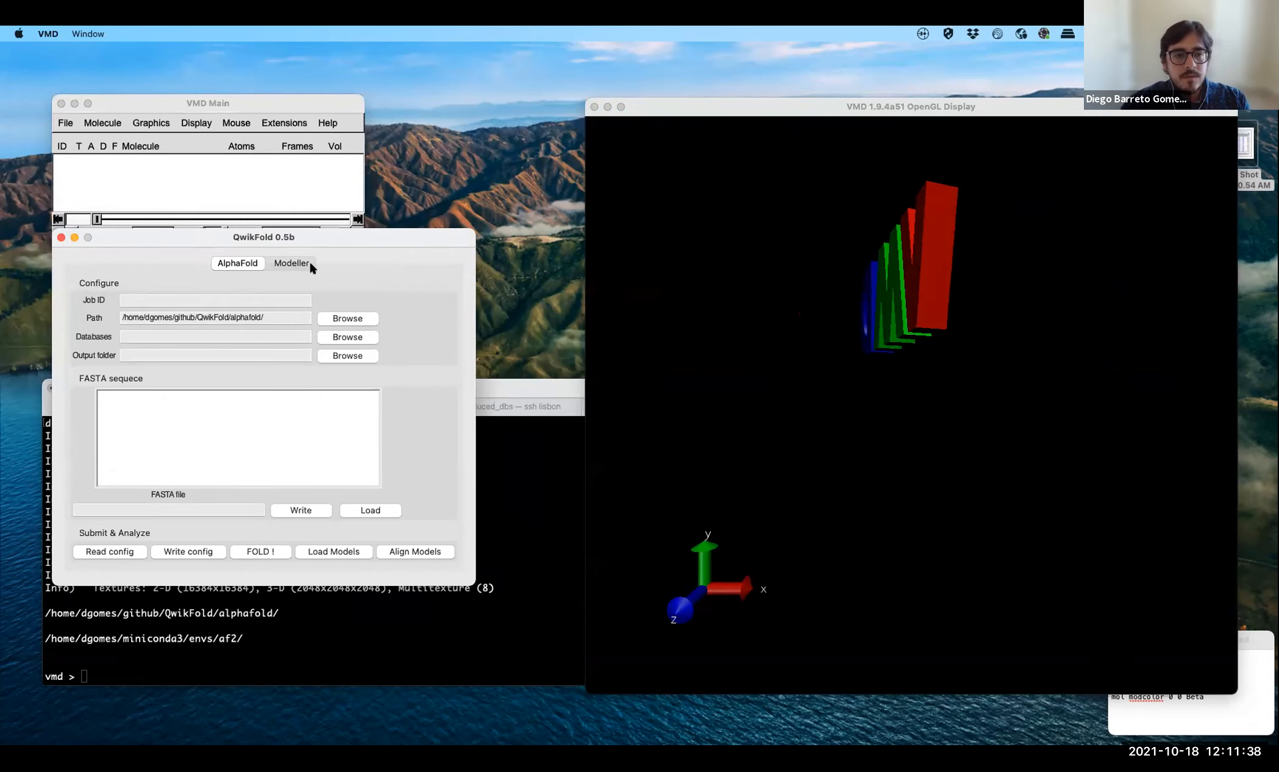
left_click(201, 300)
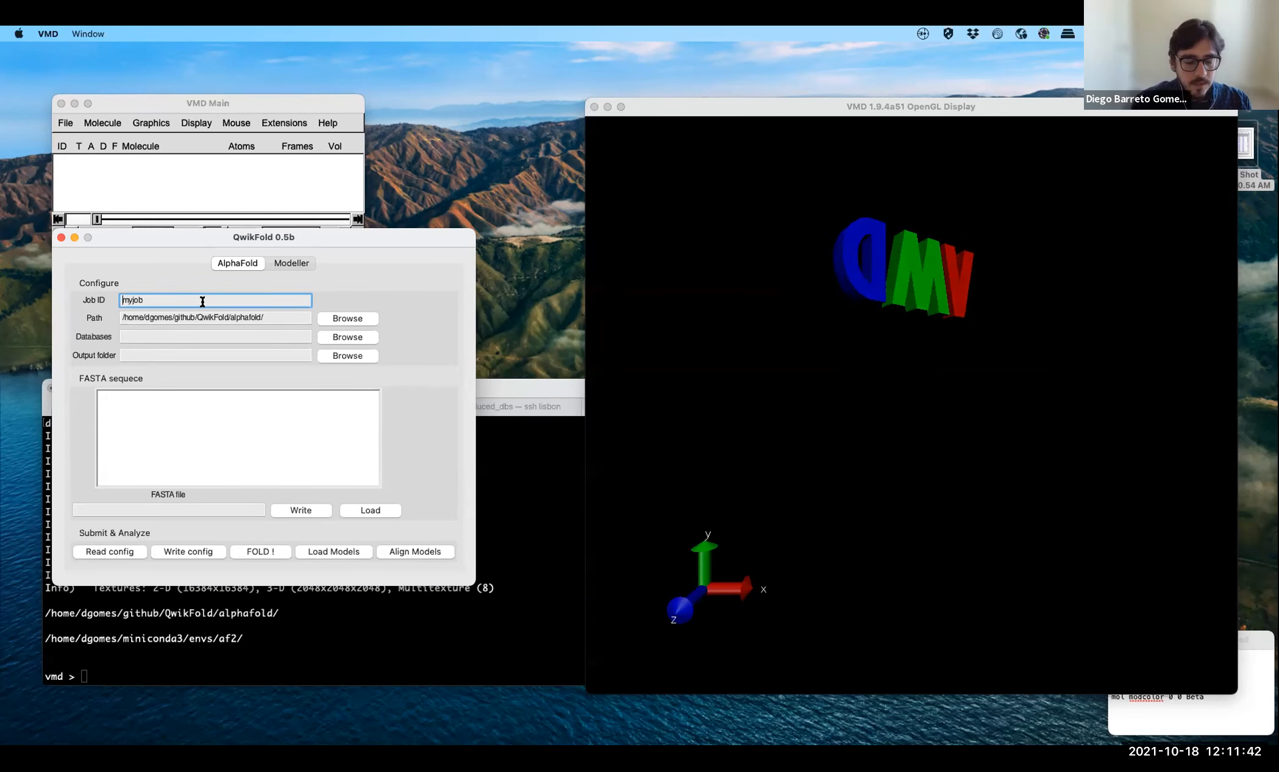
type("hexokinase")
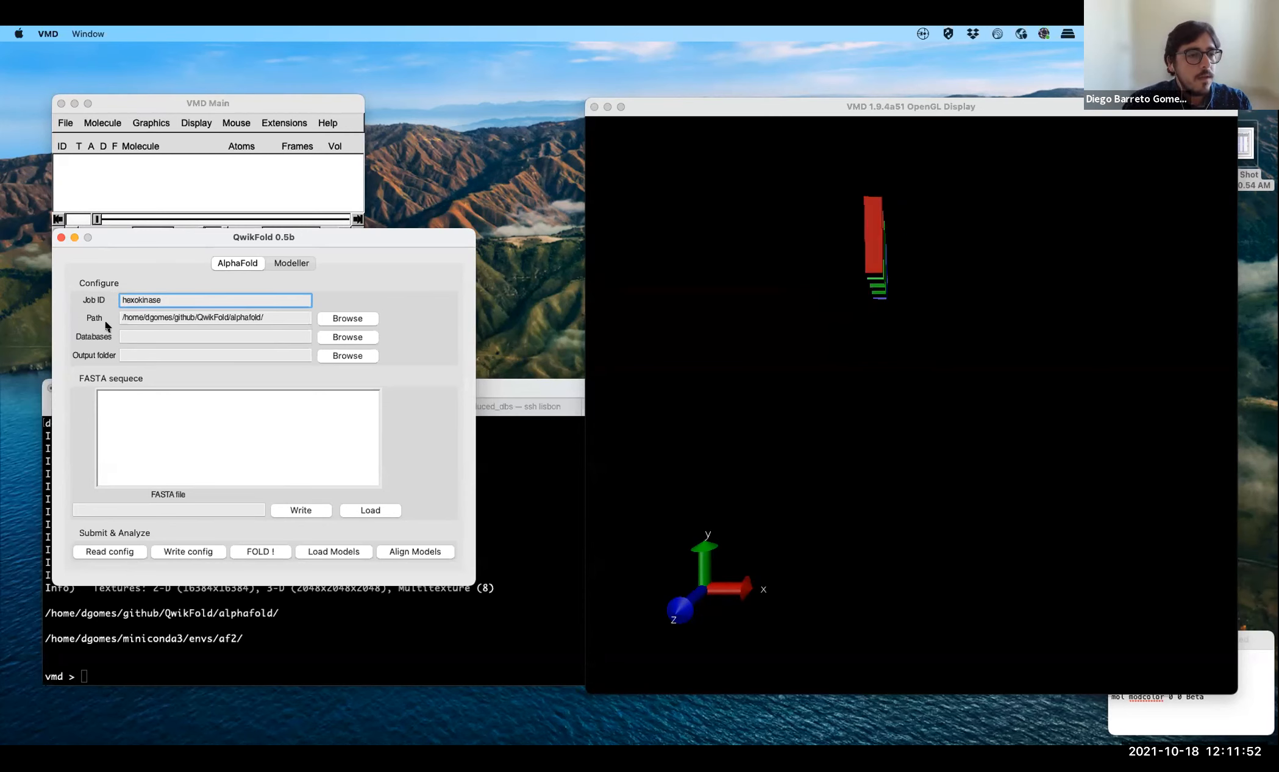
- Set the AlphaFold path to the alphafold folder inside QwikFold
left_click(366, 318)
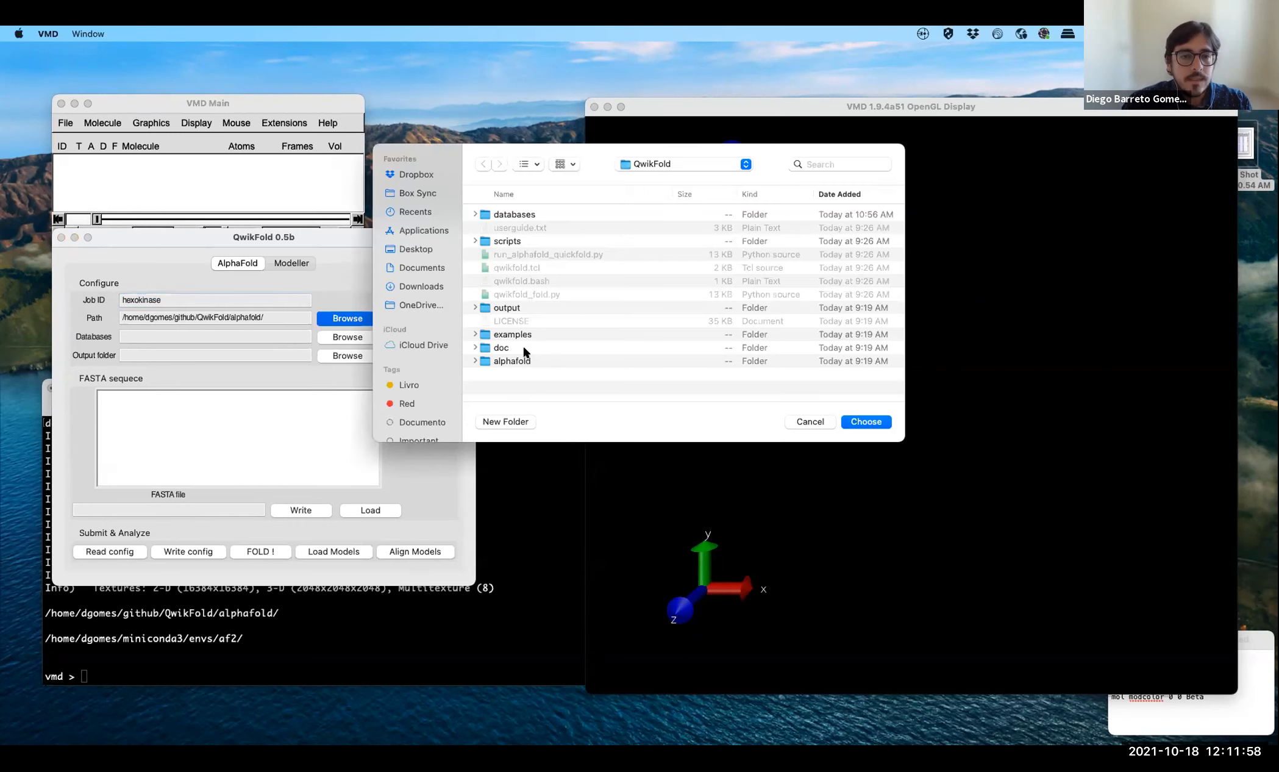
left_click(511, 361)
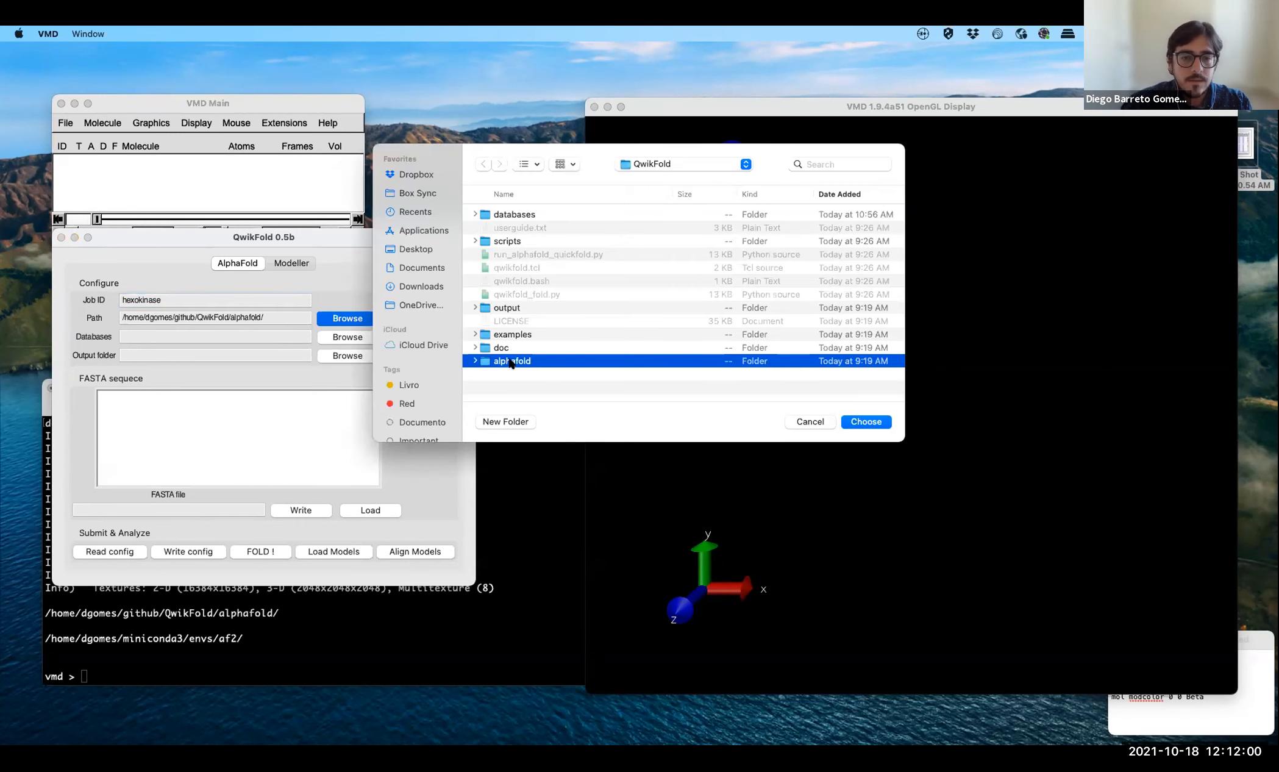
left_click(866, 422)
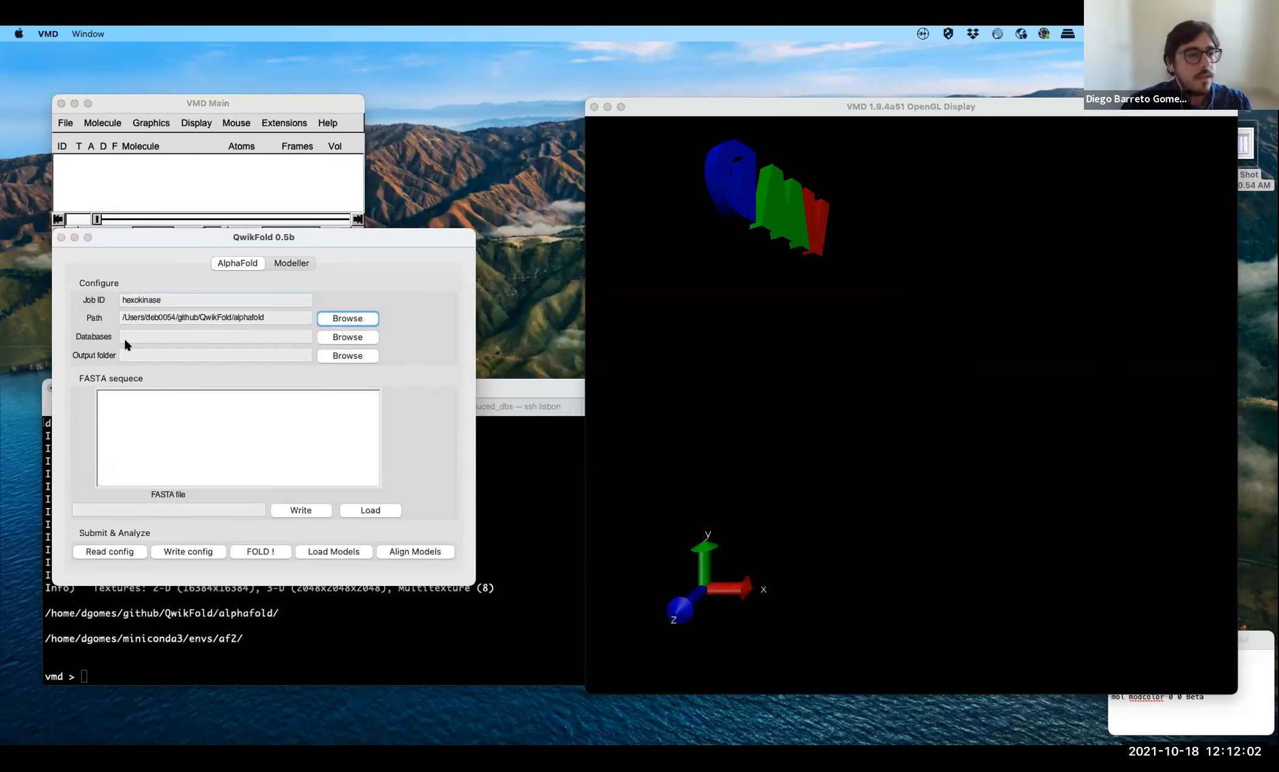
- Set the AlphaFold databases location to the databases folder inside QwikFold
left_click(155, 337)
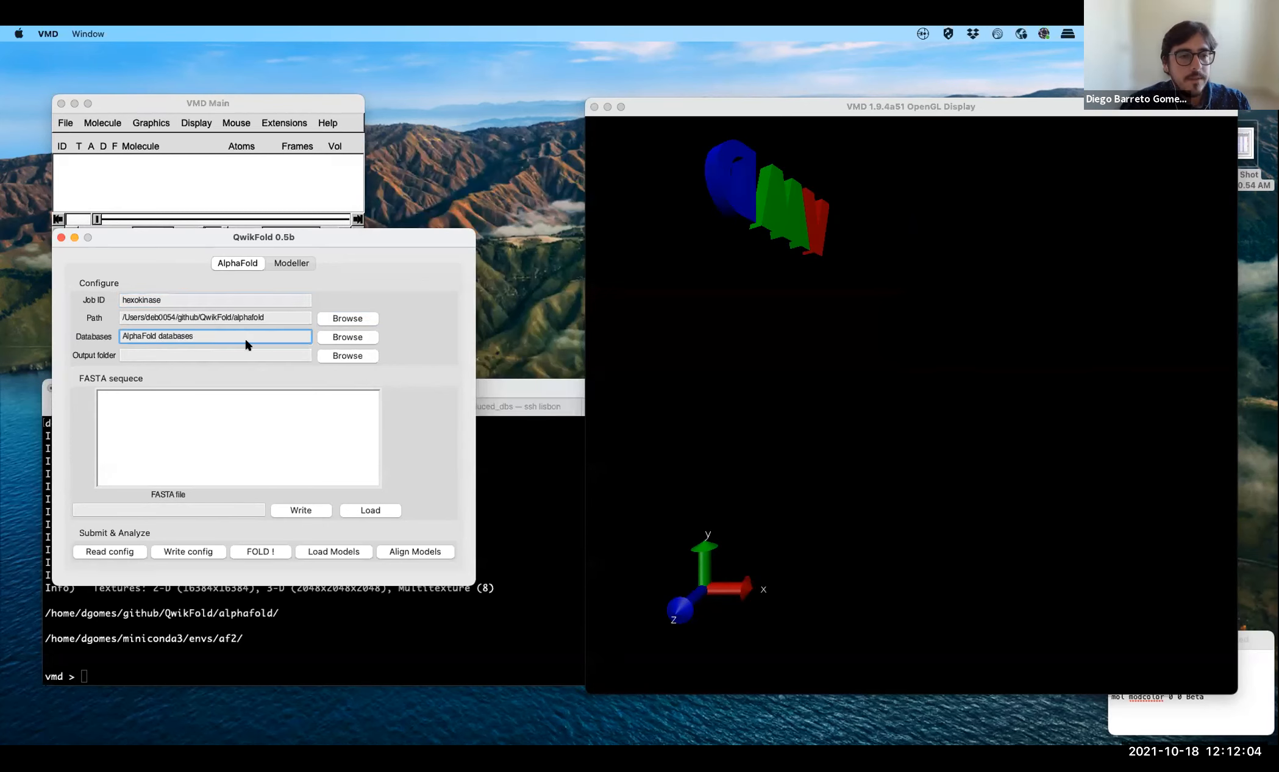
left_click(344, 336)
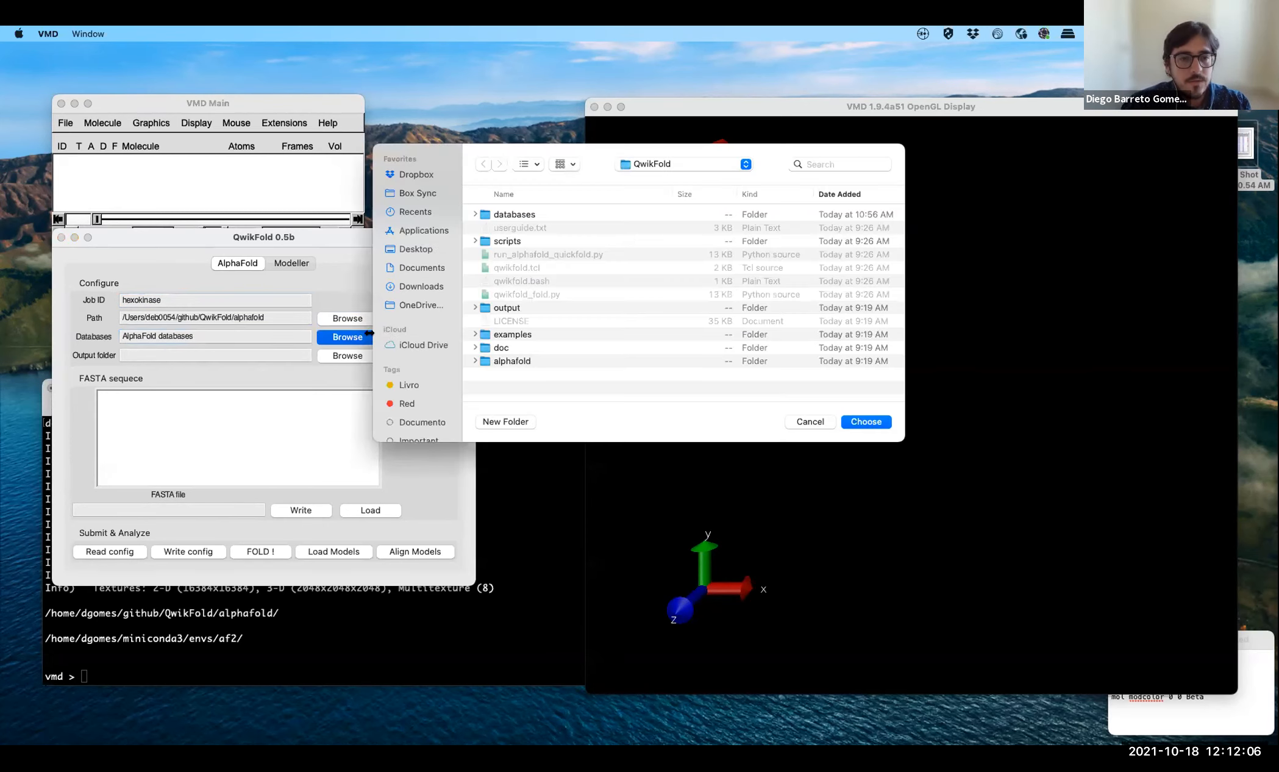
left_click(517, 215)
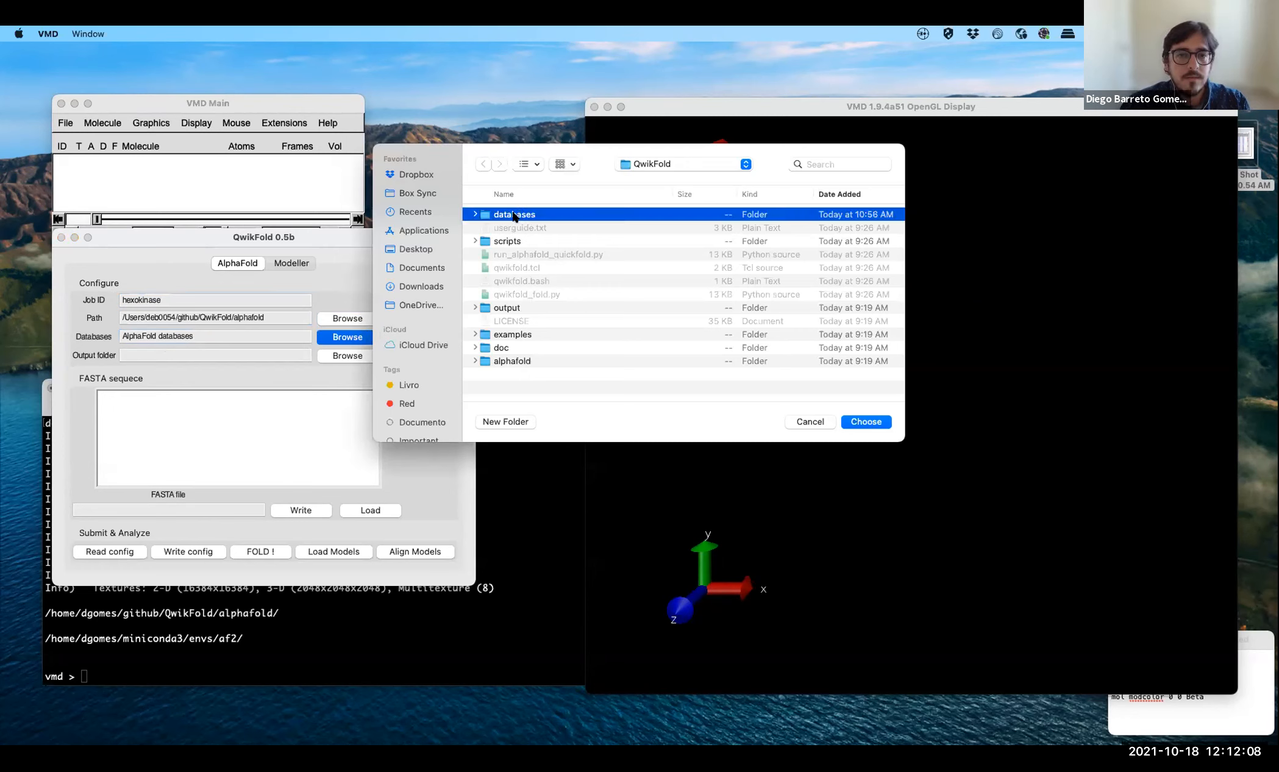
double_click(491, 215)
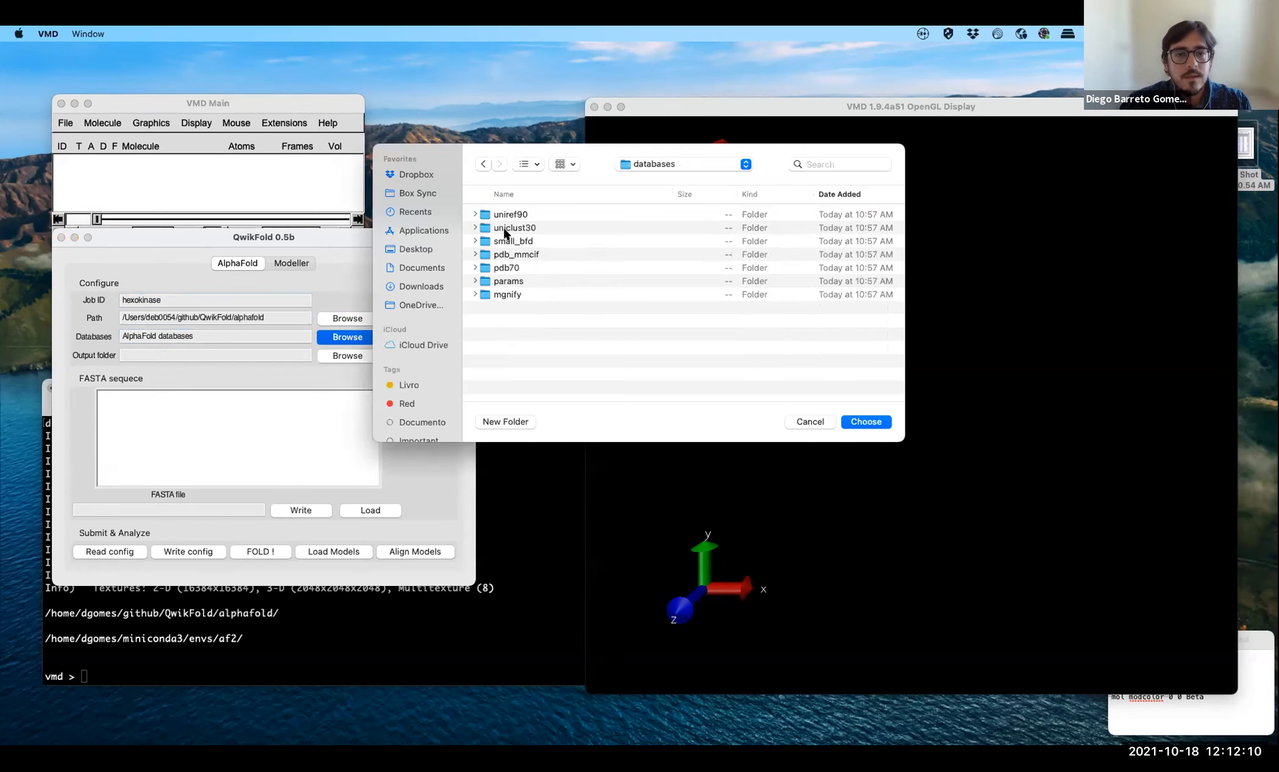
left_click(857, 422)
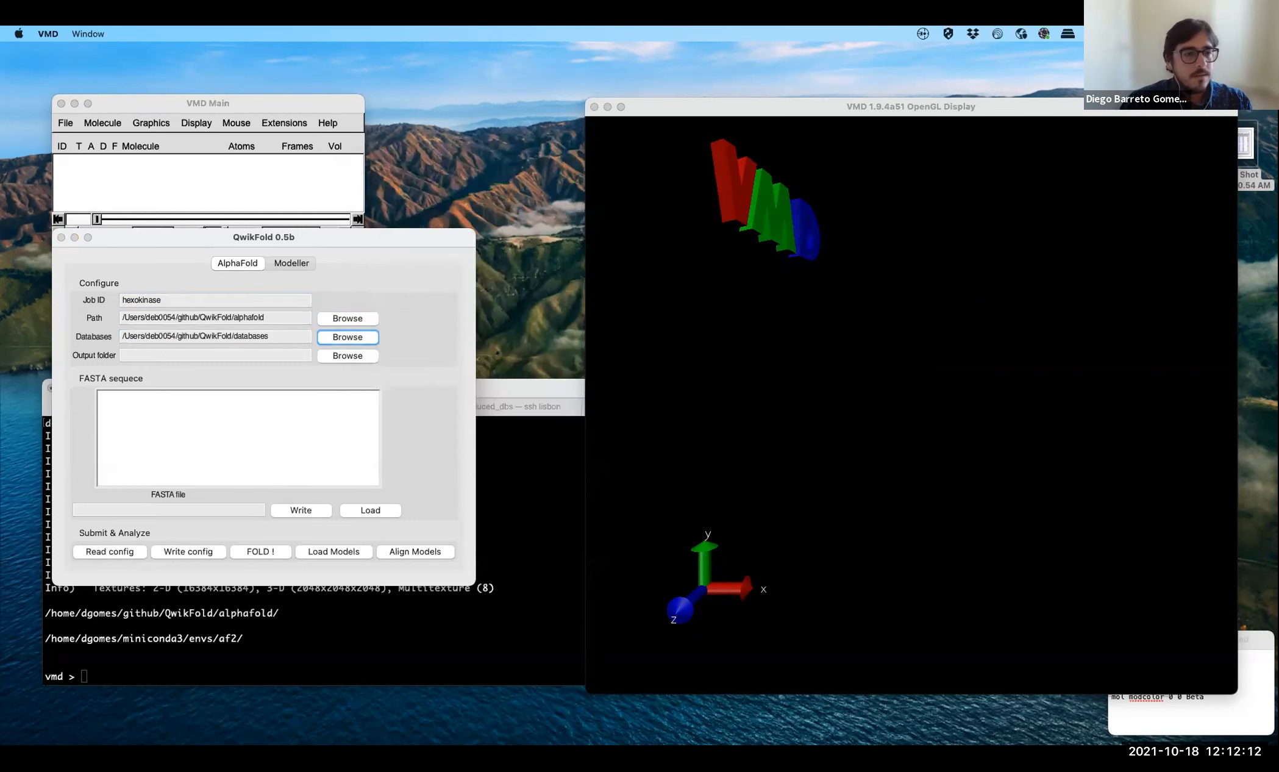
- Switch to Terminal and examine the disk usage of the AlphaFold_databases folder and the AlphaFold_reduced_dbs folder
left_click(507, 386)
left_click(363, 402)
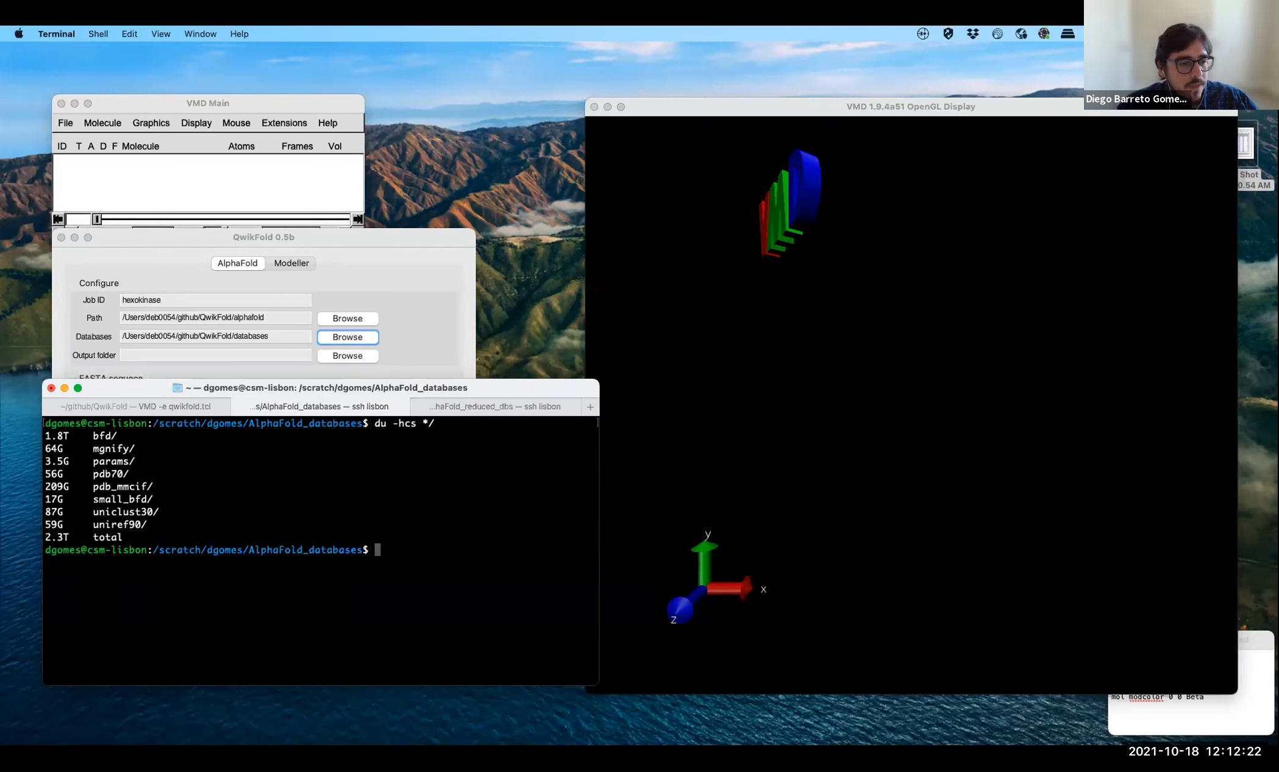
triple_click(201, 434)
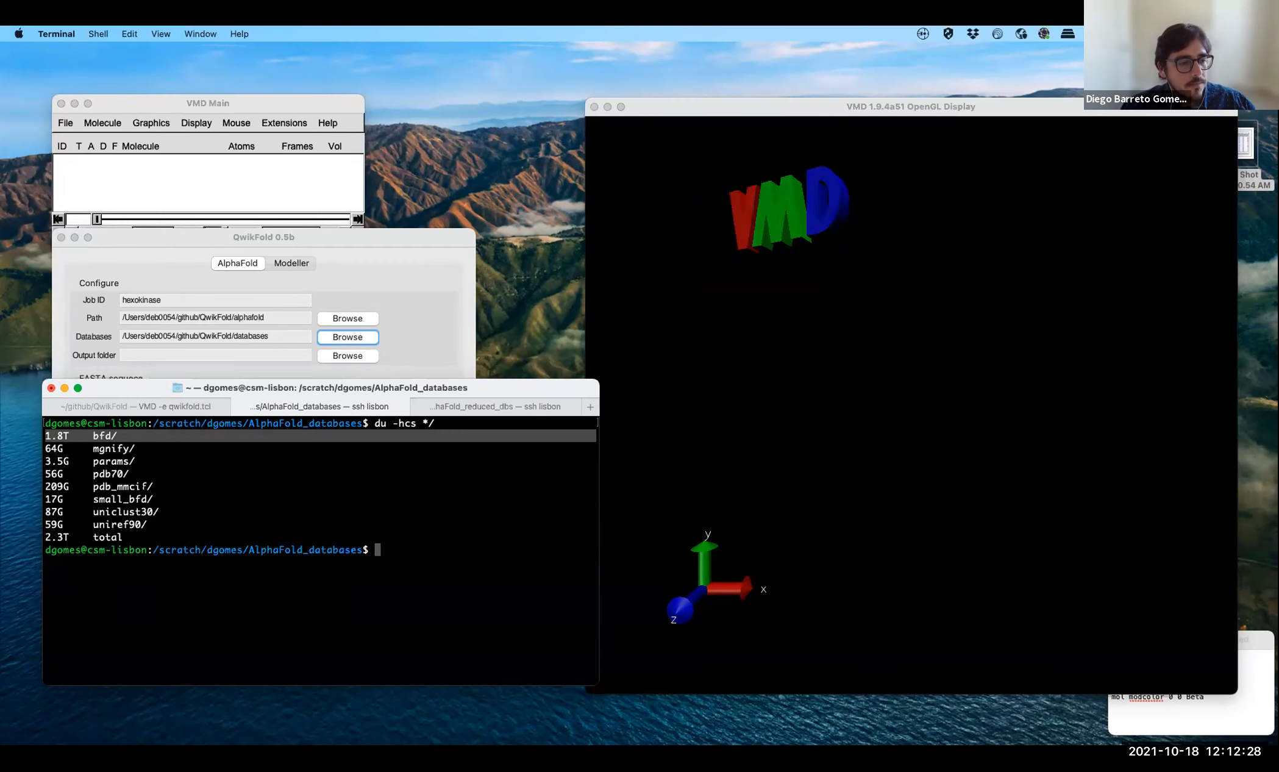
double_click(120, 486)
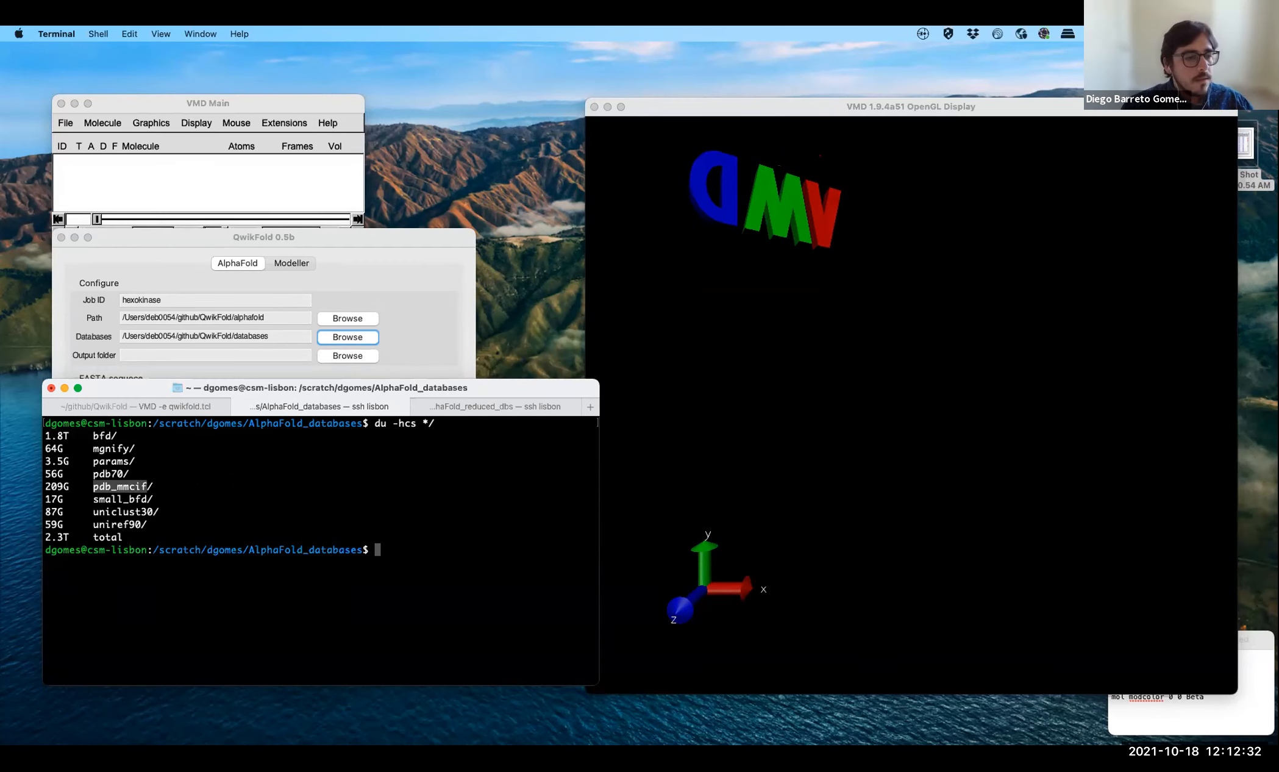
left_click(196, 486)
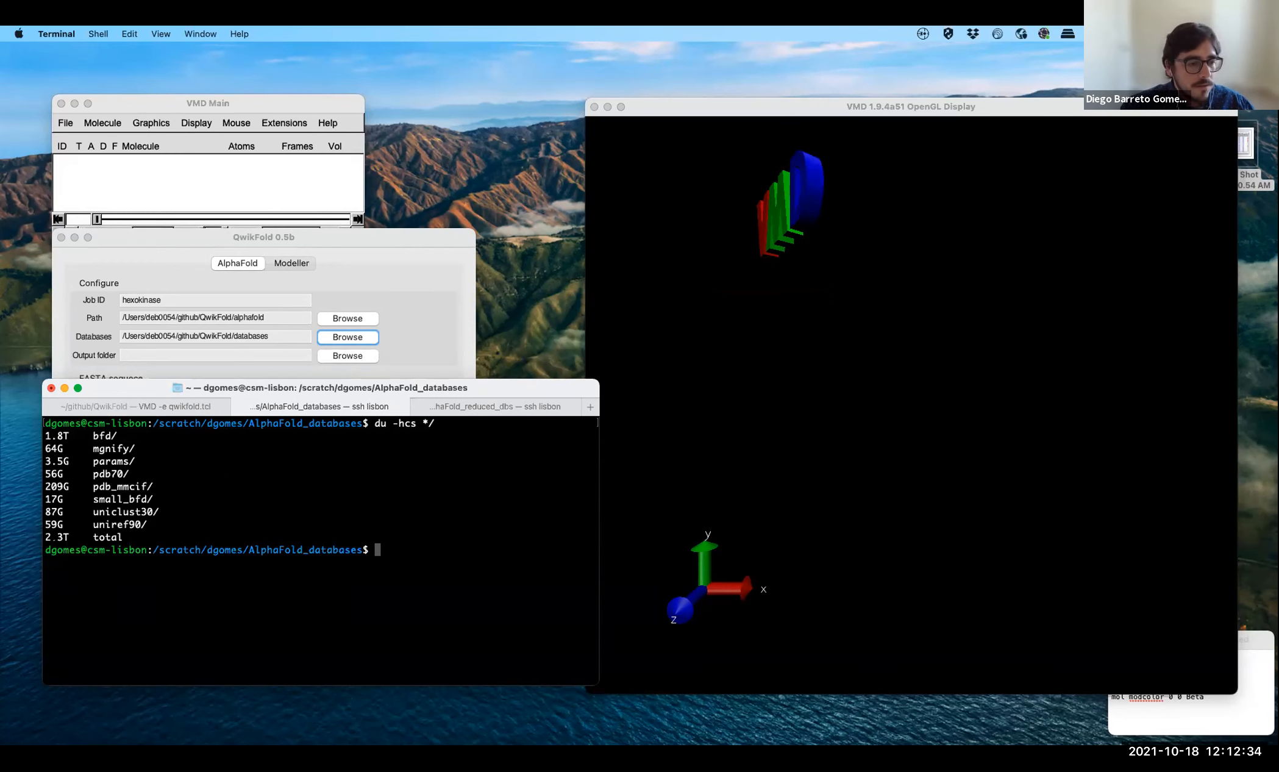
left_click_drag(46, 537, 124, 537)
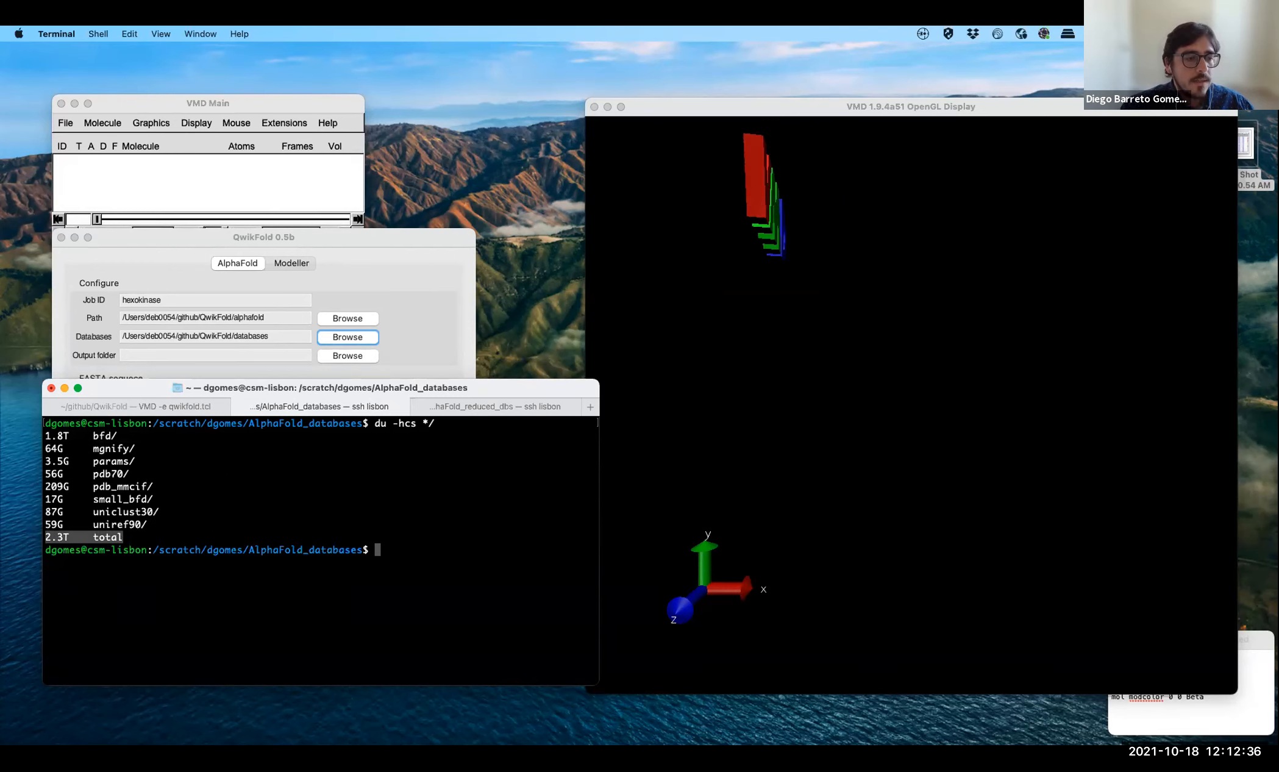
left_click(136, 537)
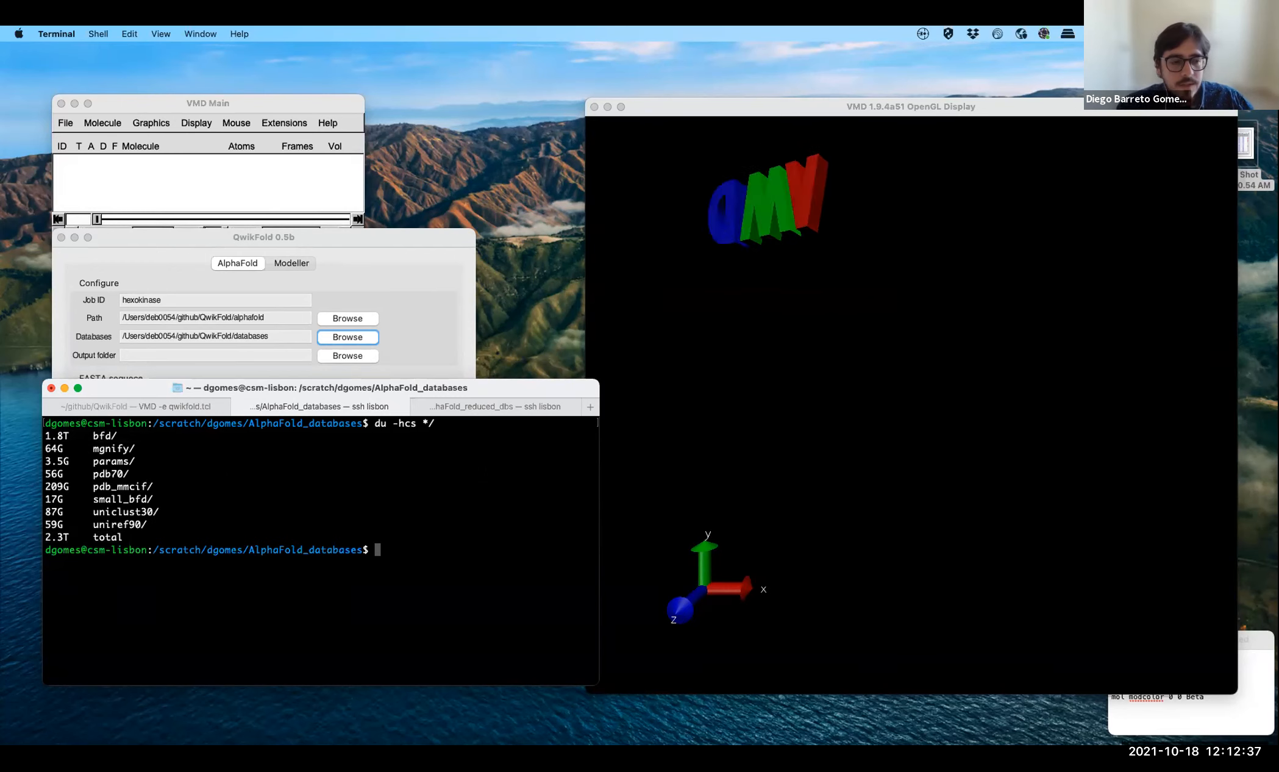
left_click(504, 407)
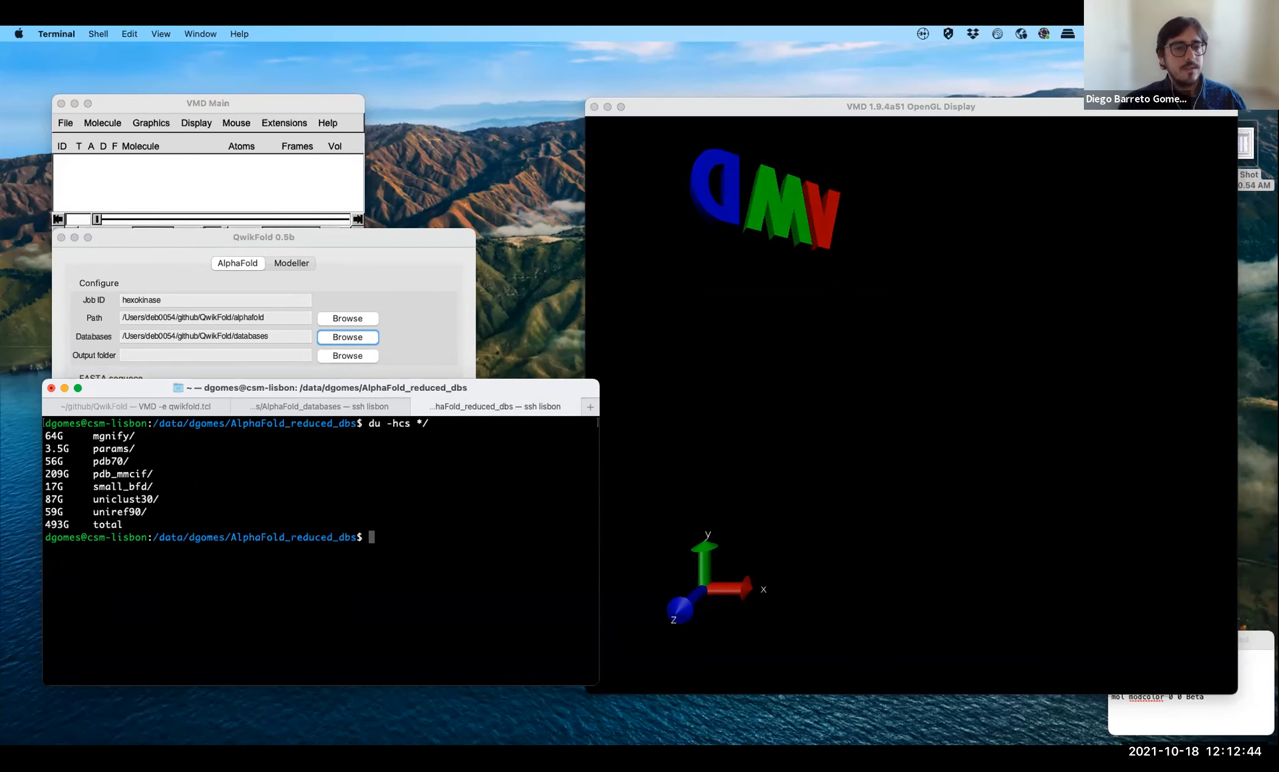
- Return to QwikFold and set the output folder to the hexokinase folder inside output
left_click(412, 242)
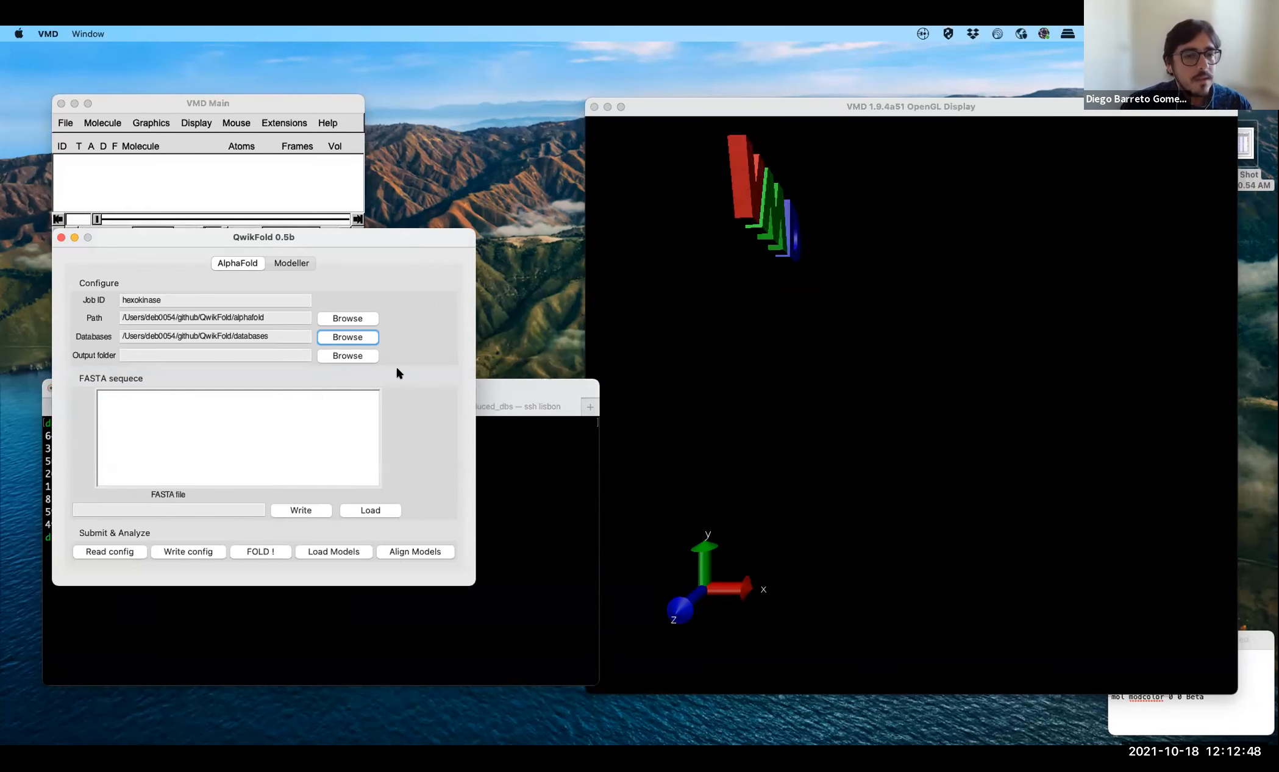
left_click(350, 358)
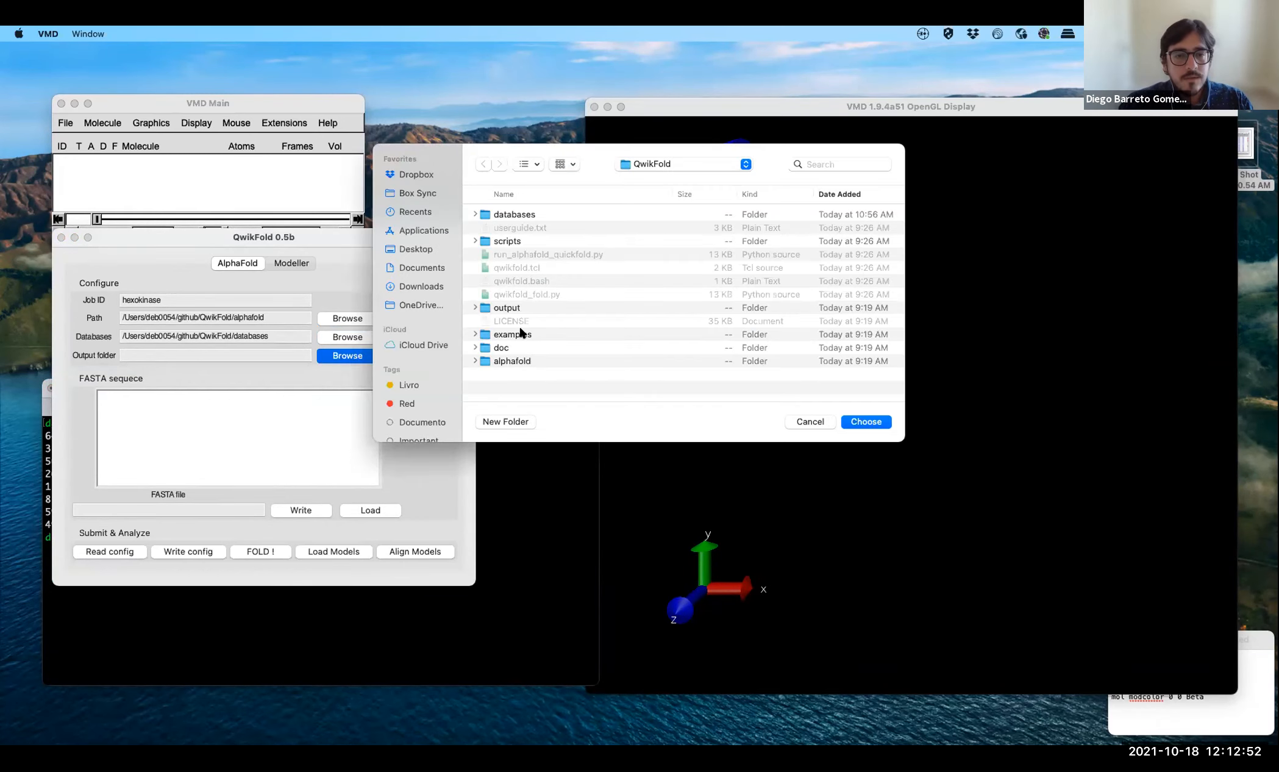
double_click(511, 307)
double_click(516, 228)
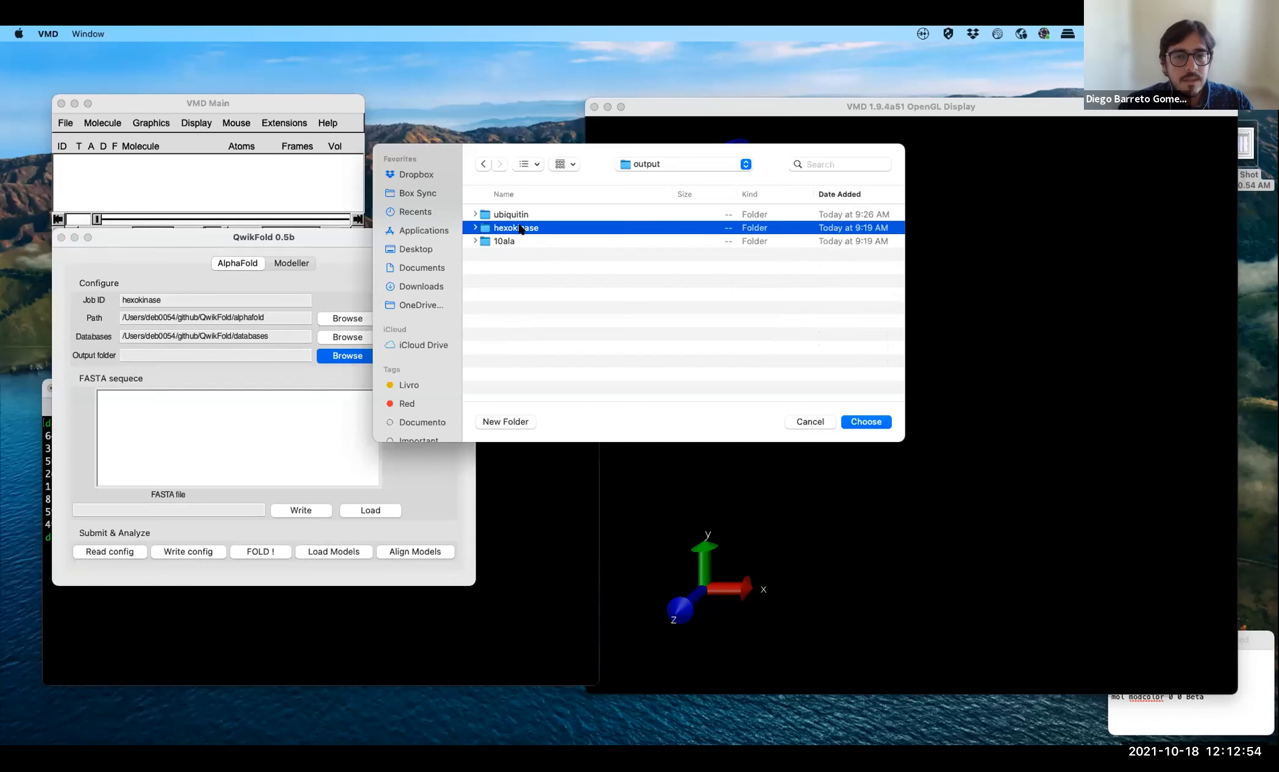
left_click(866, 421)
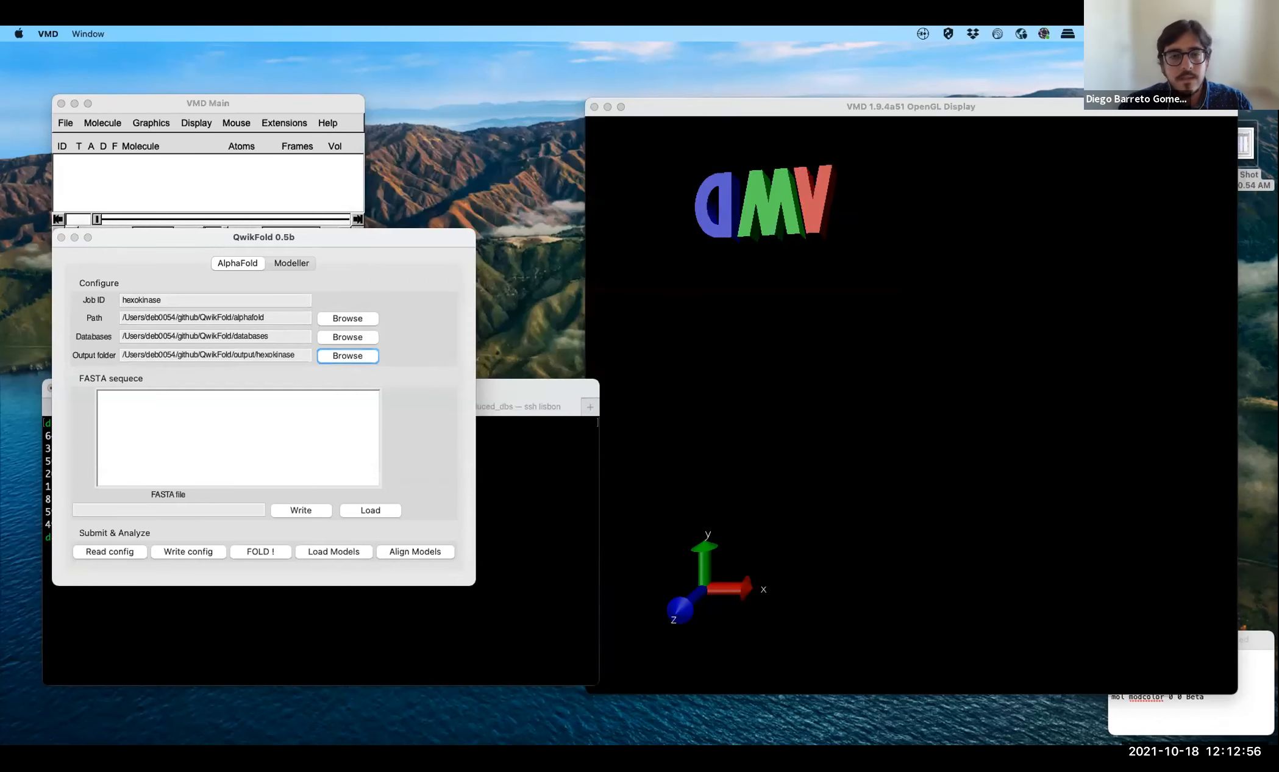
- Load hexoquinase.fasta from the examples folder as the FASTA sequence and write the job configuration
left_click(325, 420)
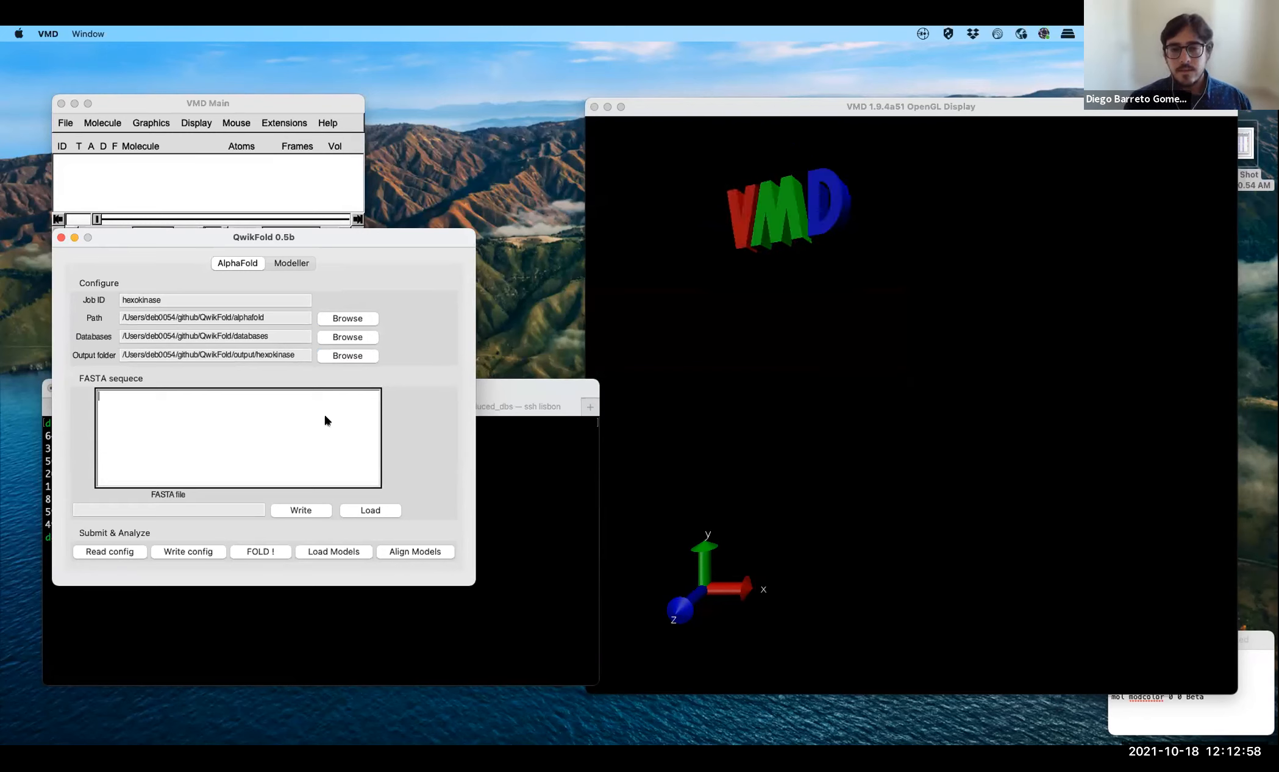
left_click(370, 510)
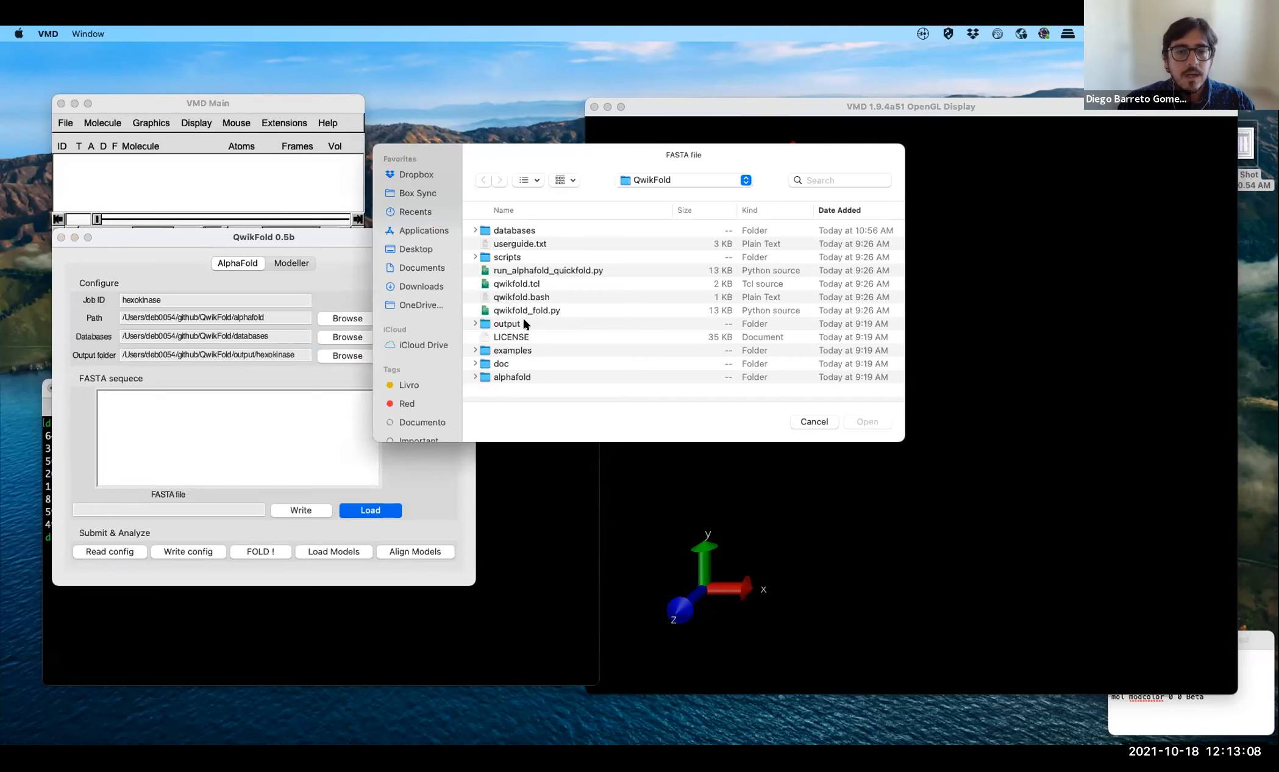
double_click(499, 351)
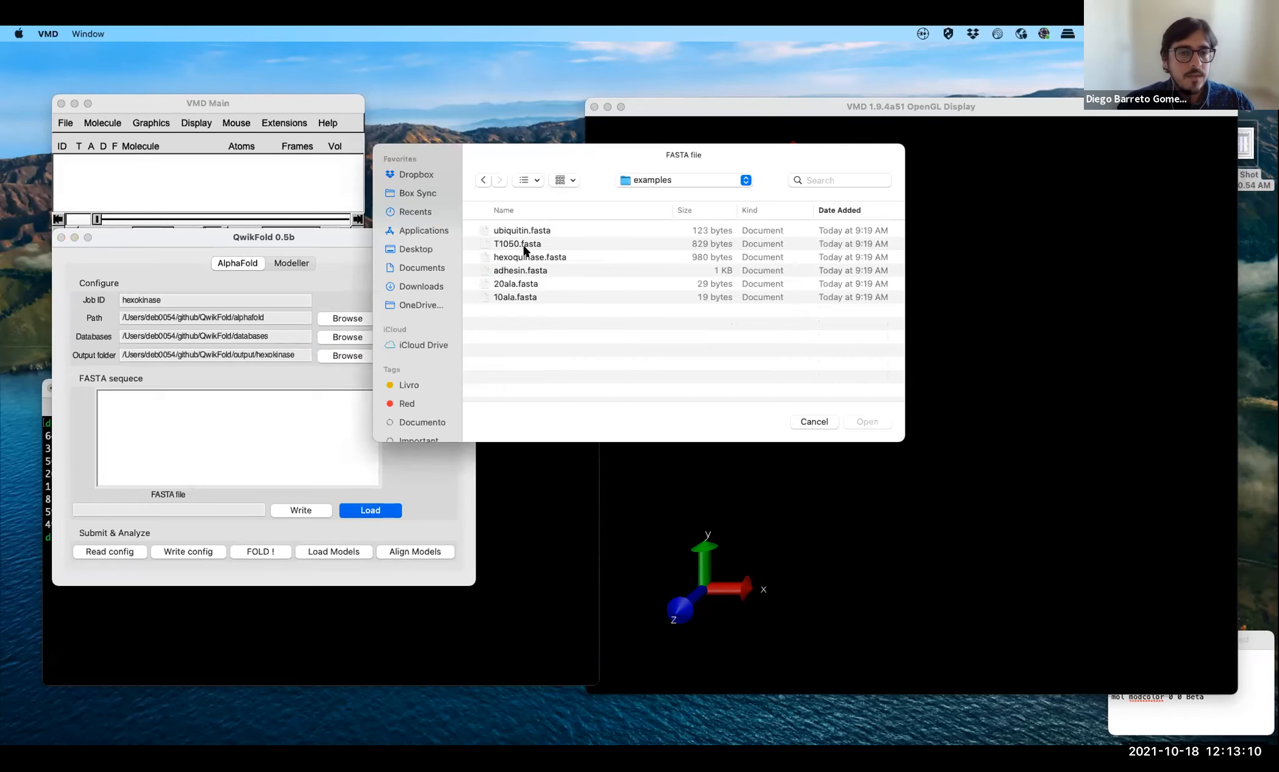
left_click(524, 256)
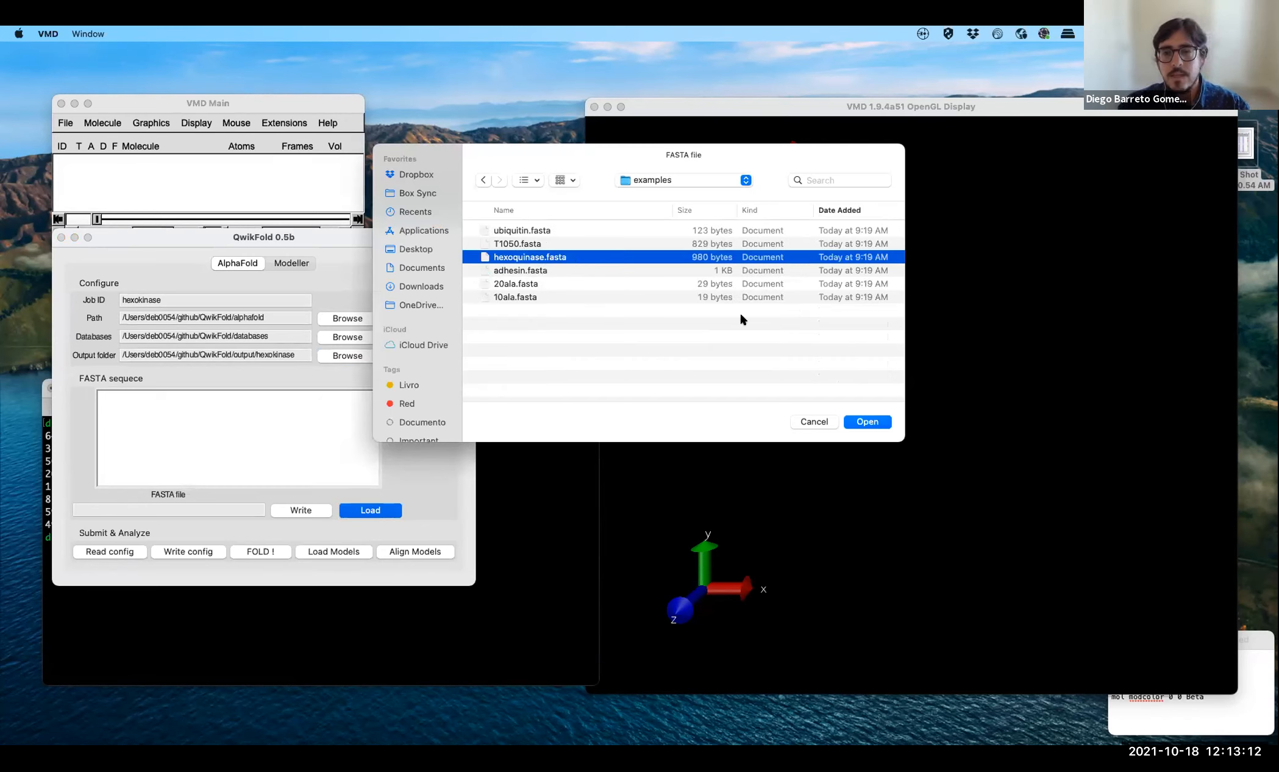
left_click(866, 422)
left_click(610, 314)
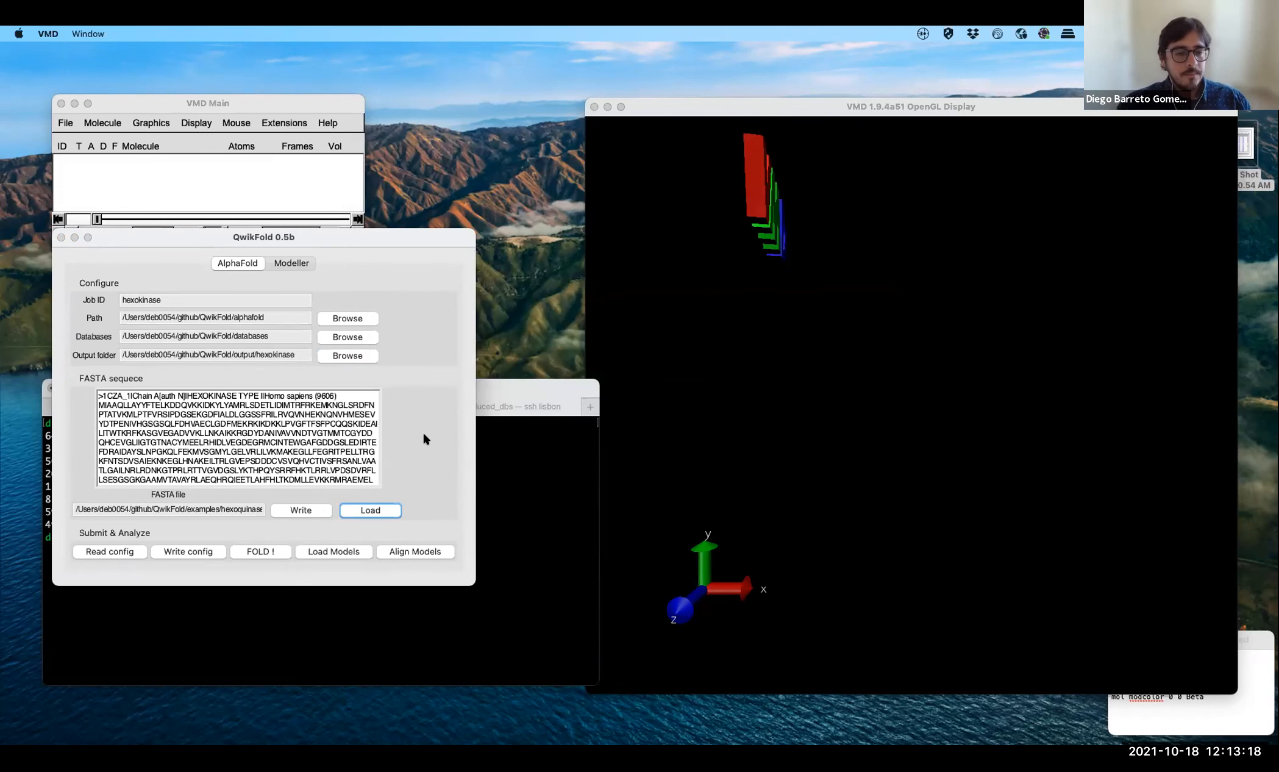
left_click(186, 553)
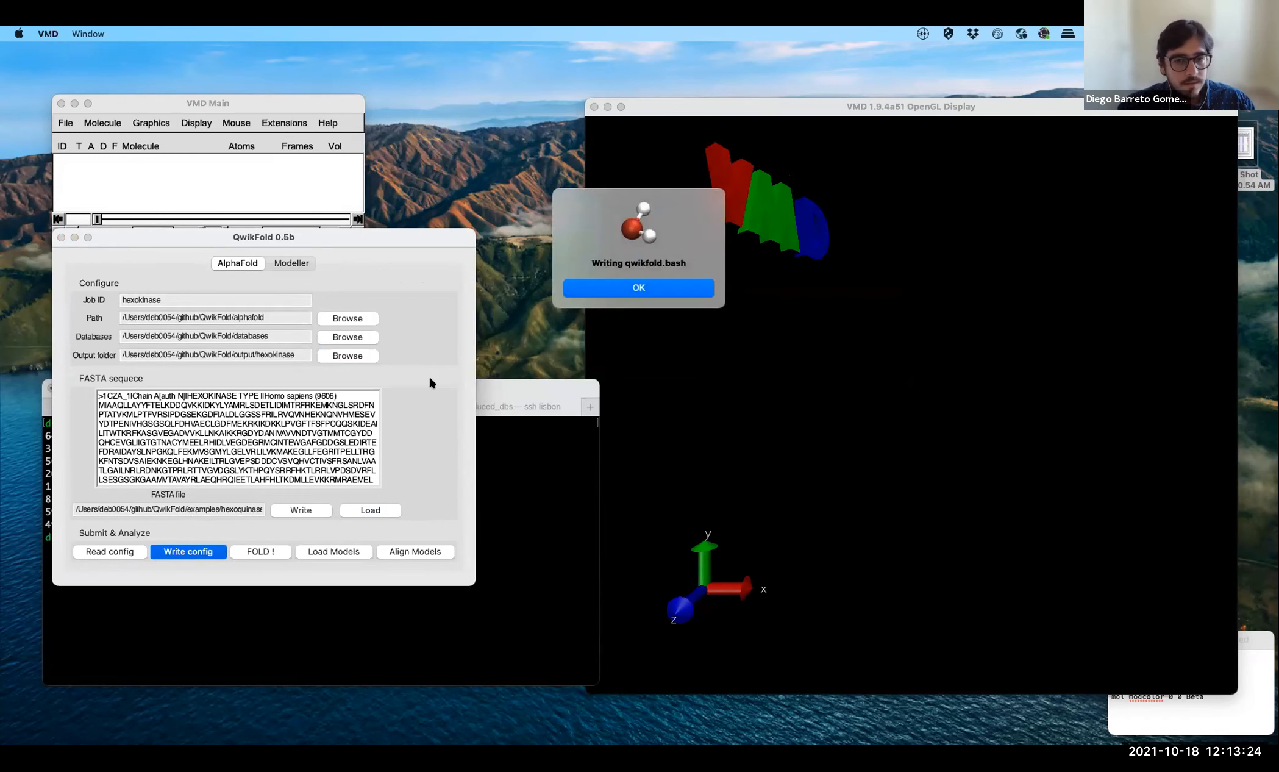
key("Return")
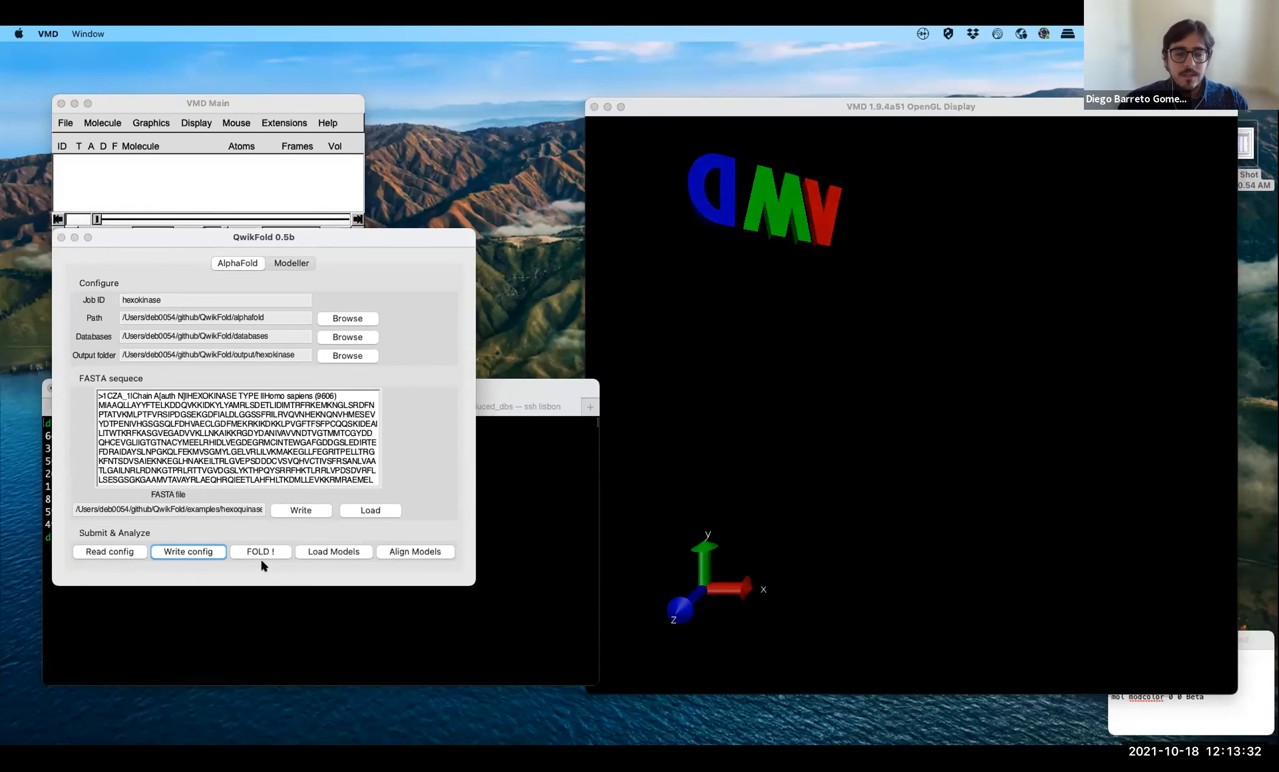
- Load the predicted hexokinase models into VMD and rotate them to inspect the structures
left_click(341, 551)
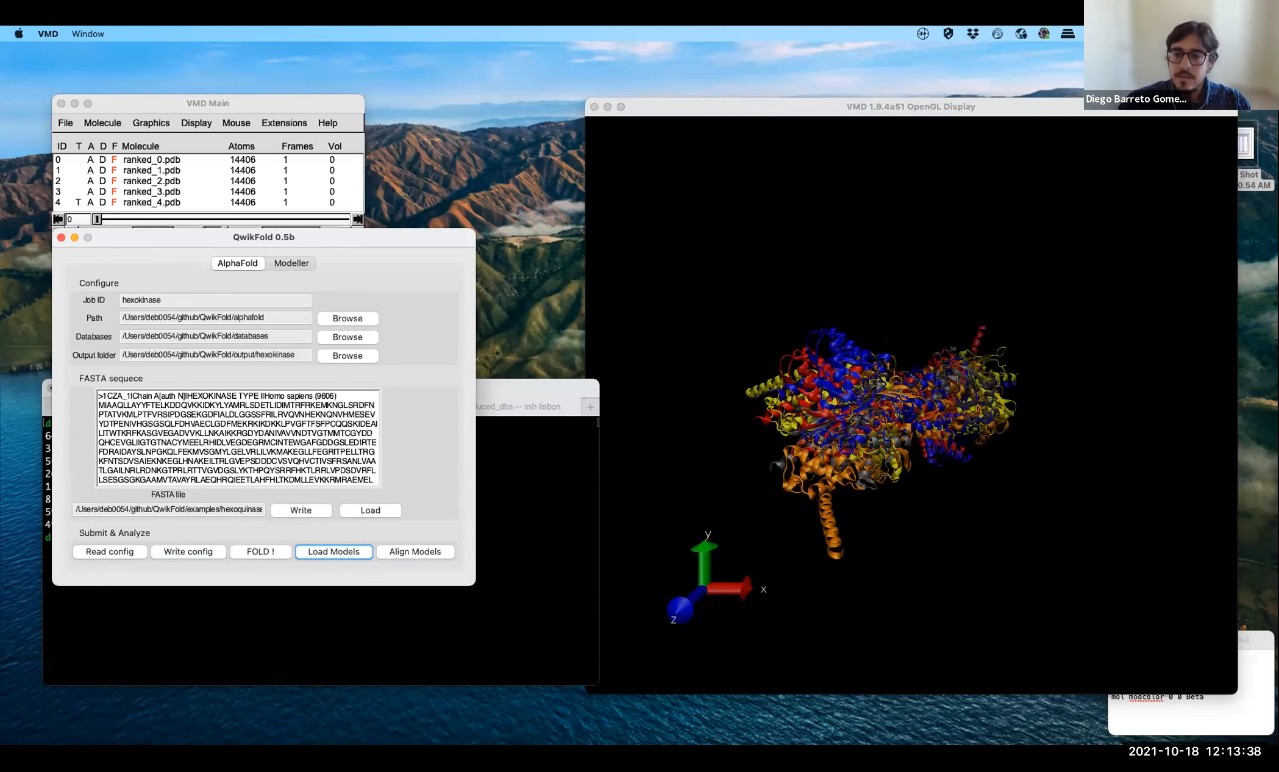
left_click(963, 375)
left_click_drag(963, 375, 966, 214)
left_click_drag(963, 274, 1074, 352)
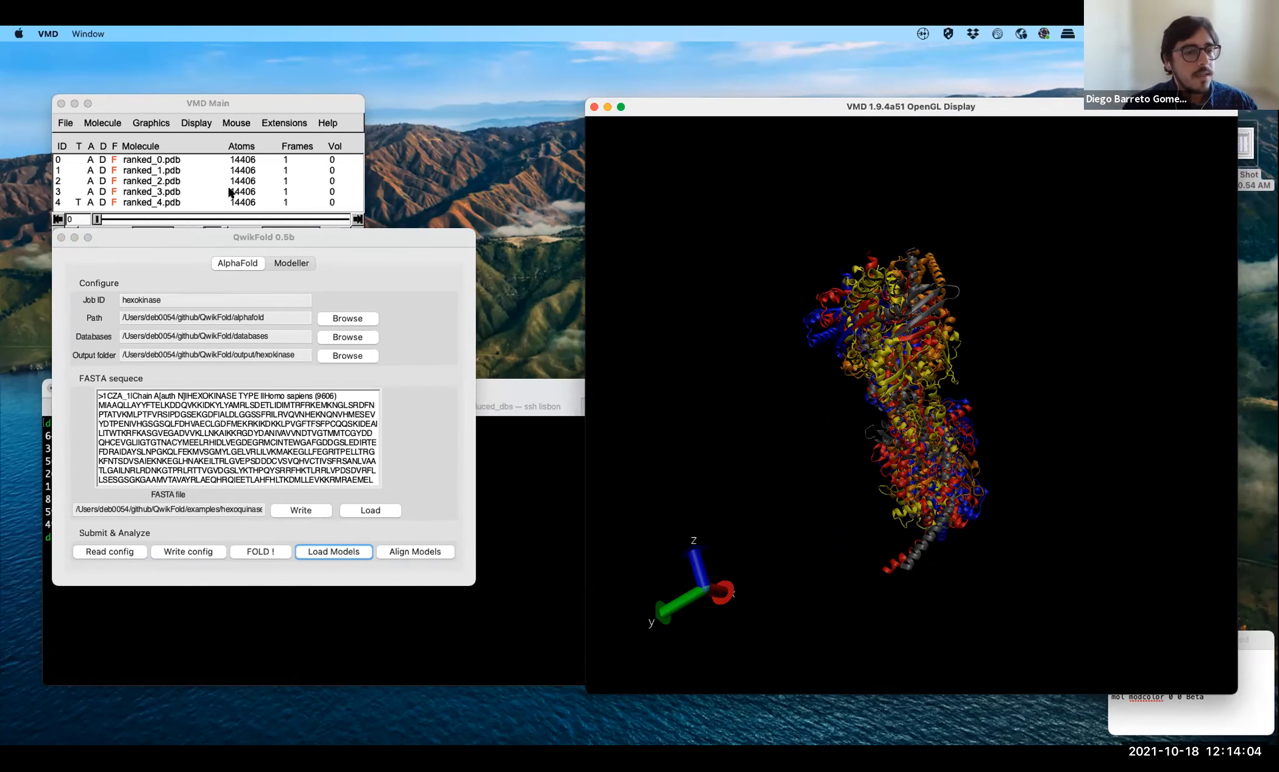
- Align the five ranked hexokinase models and inspect the superposition from another angle
left_click(414, 553)
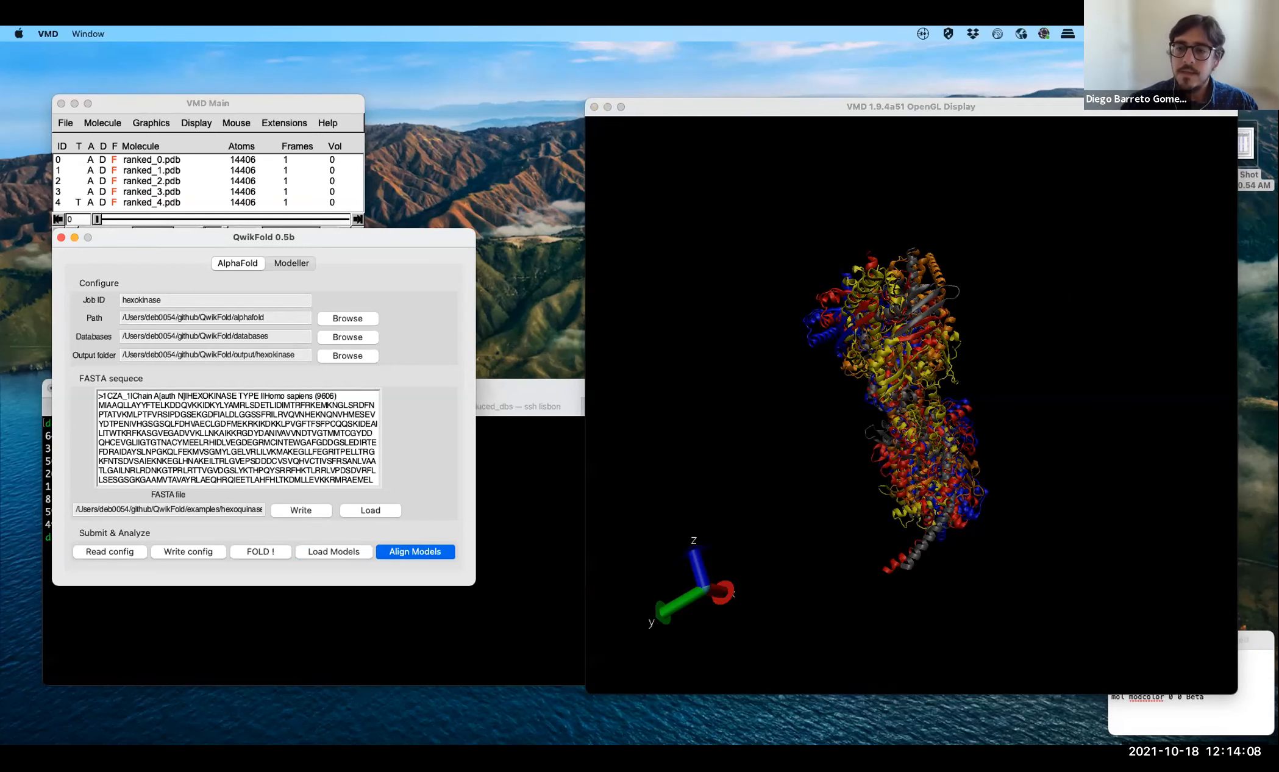
left_click_drag(956, 331, 1098, 427)
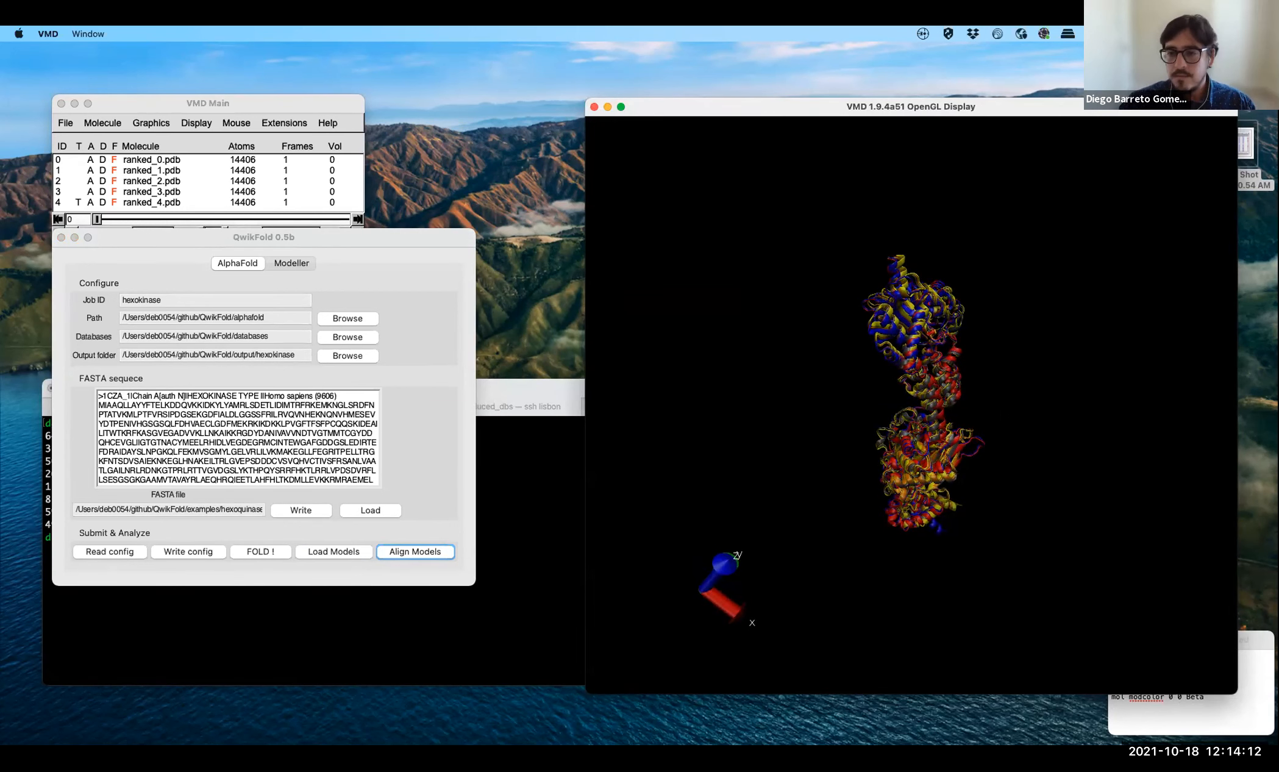
- Copy the commands from the TextEdit note into the VMD console to make model 0 top, hide models 1 to 4 and colour model 0 by Beta
left_click(1220, 718)
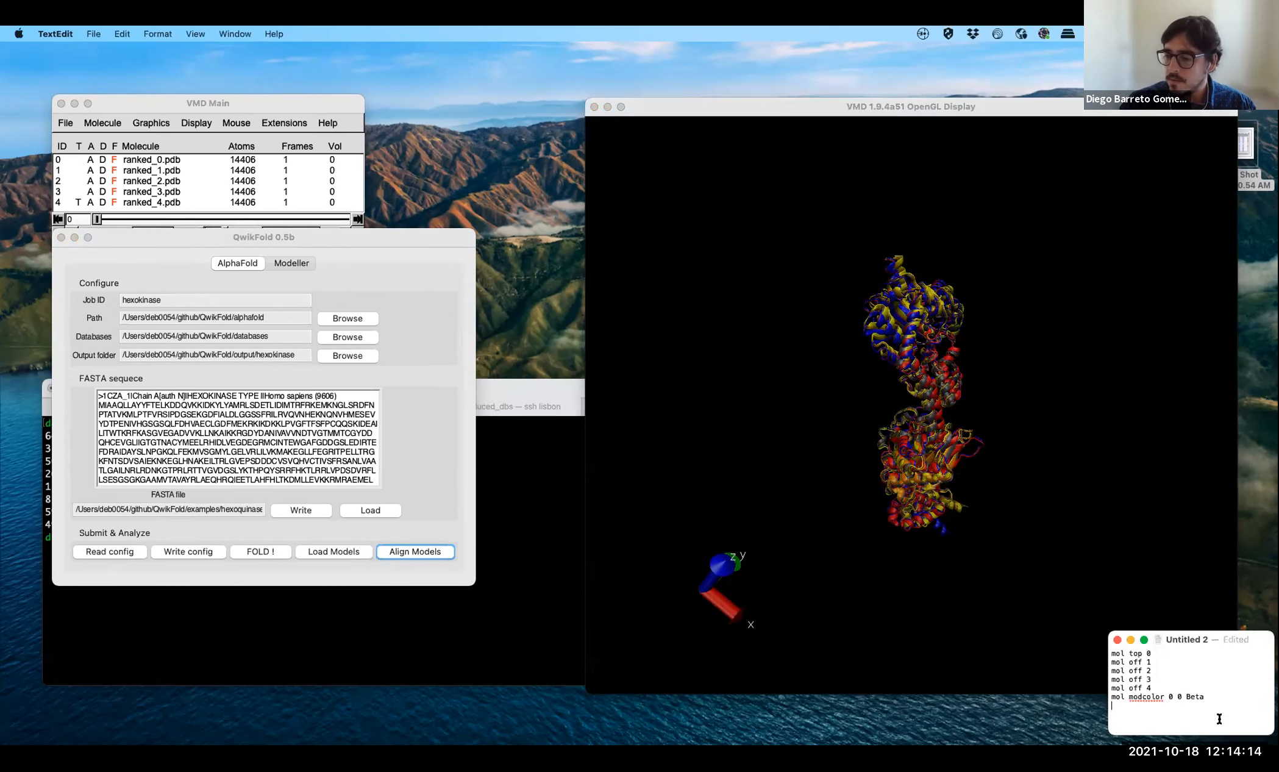
left_click_drag(1136, 714, 1112, 649)
key("super+c")
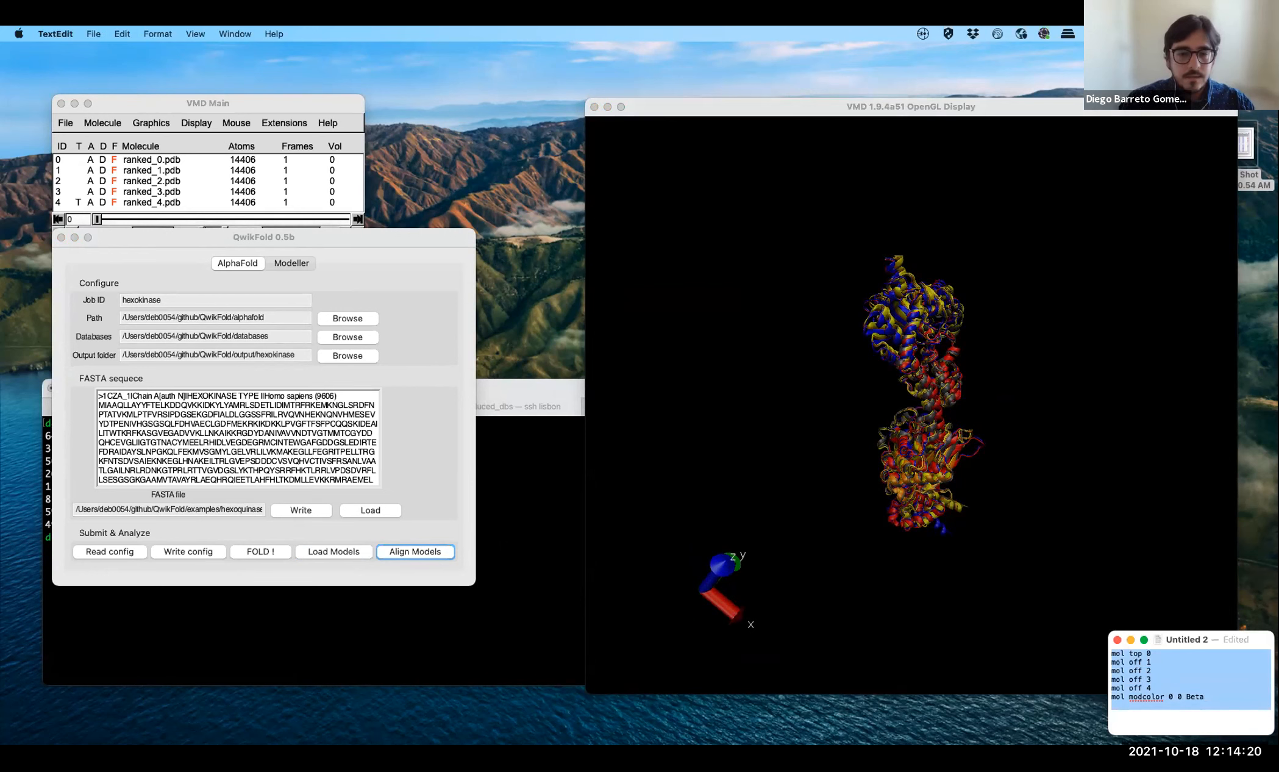
left_click(427, 612)
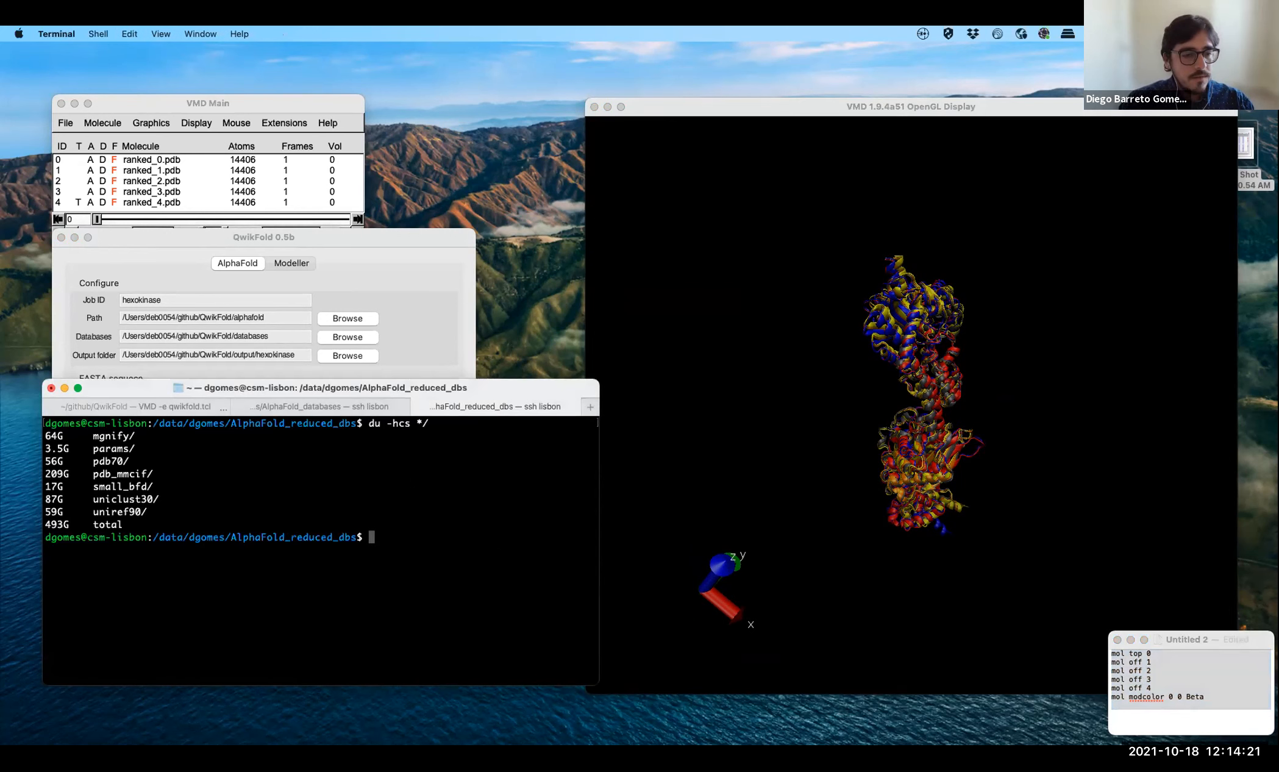
left_click(157, 400)
key("super+v")
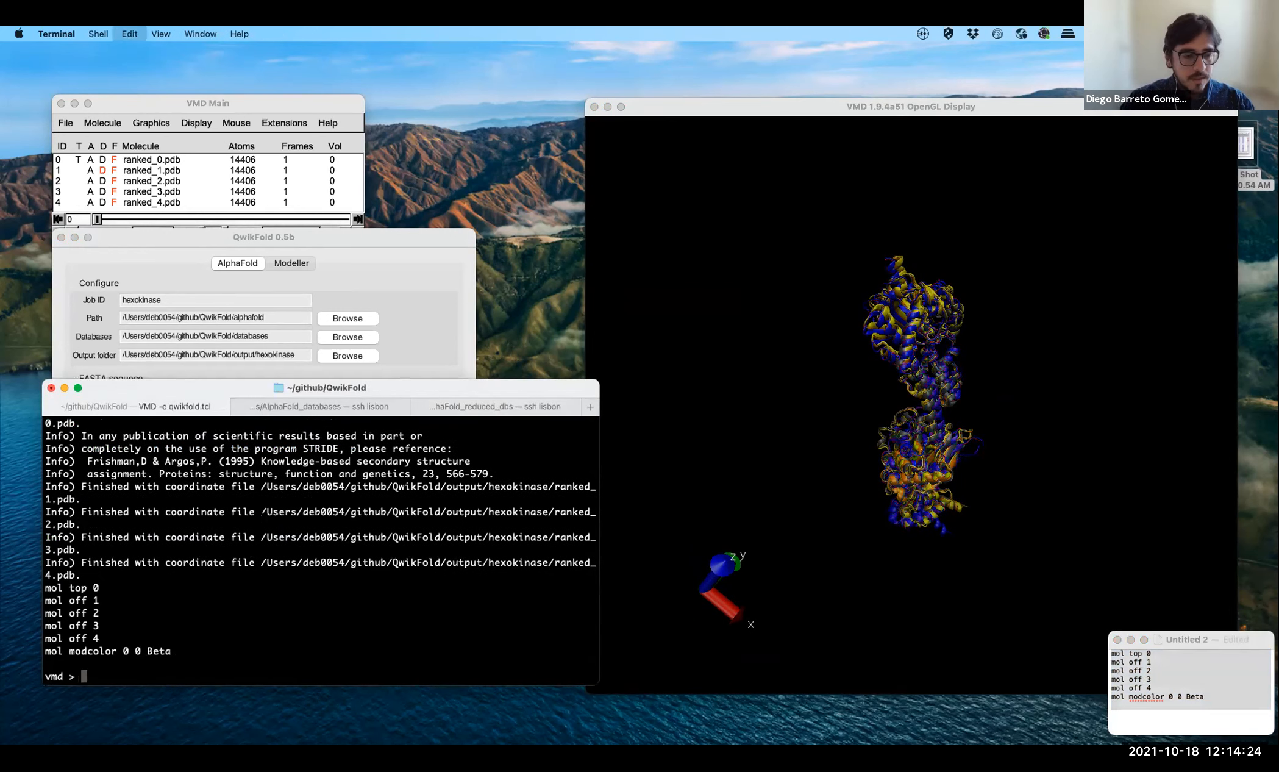
- Rotate and zoom the Beta-coloured ranked_0 model to examine its confidence colouring, including the terminal helix
left_click_drag(915, 400, 889, 411)
scroll(942, 396, "up", 1)
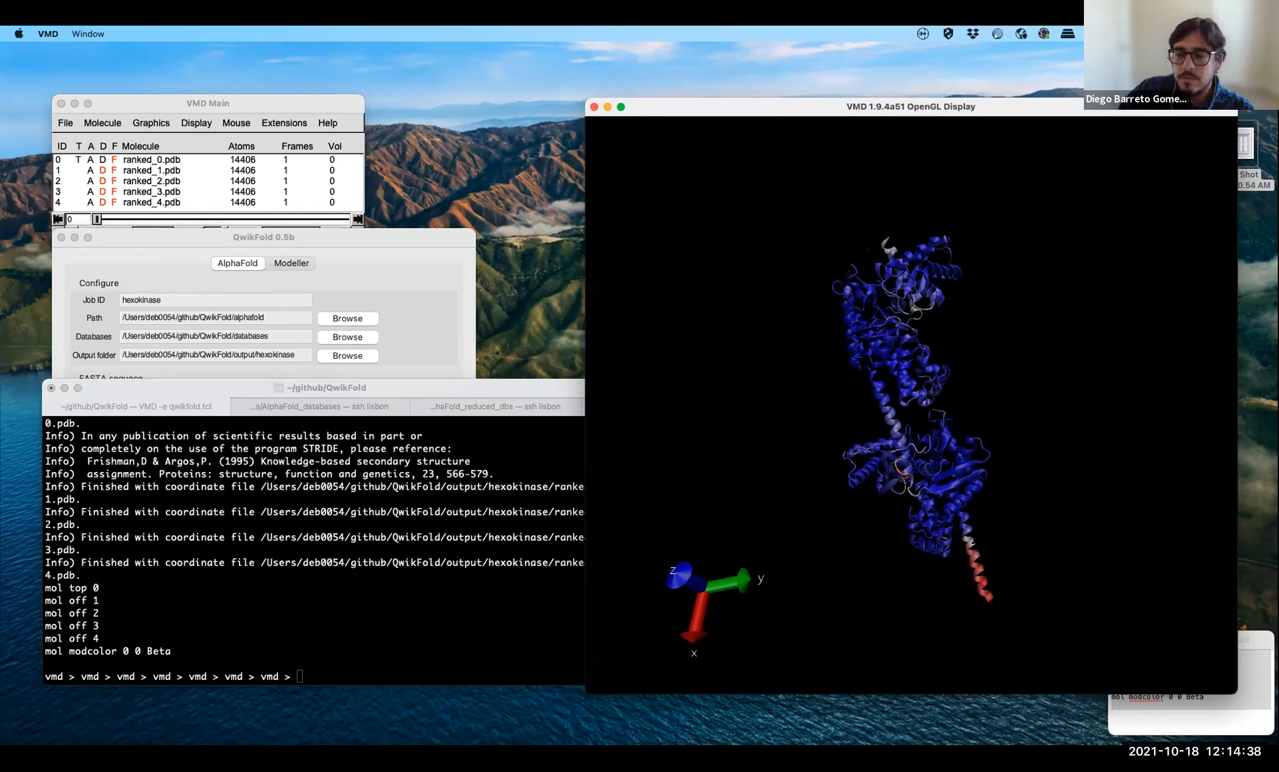
left_click_drag(988, 596, 985, 590)
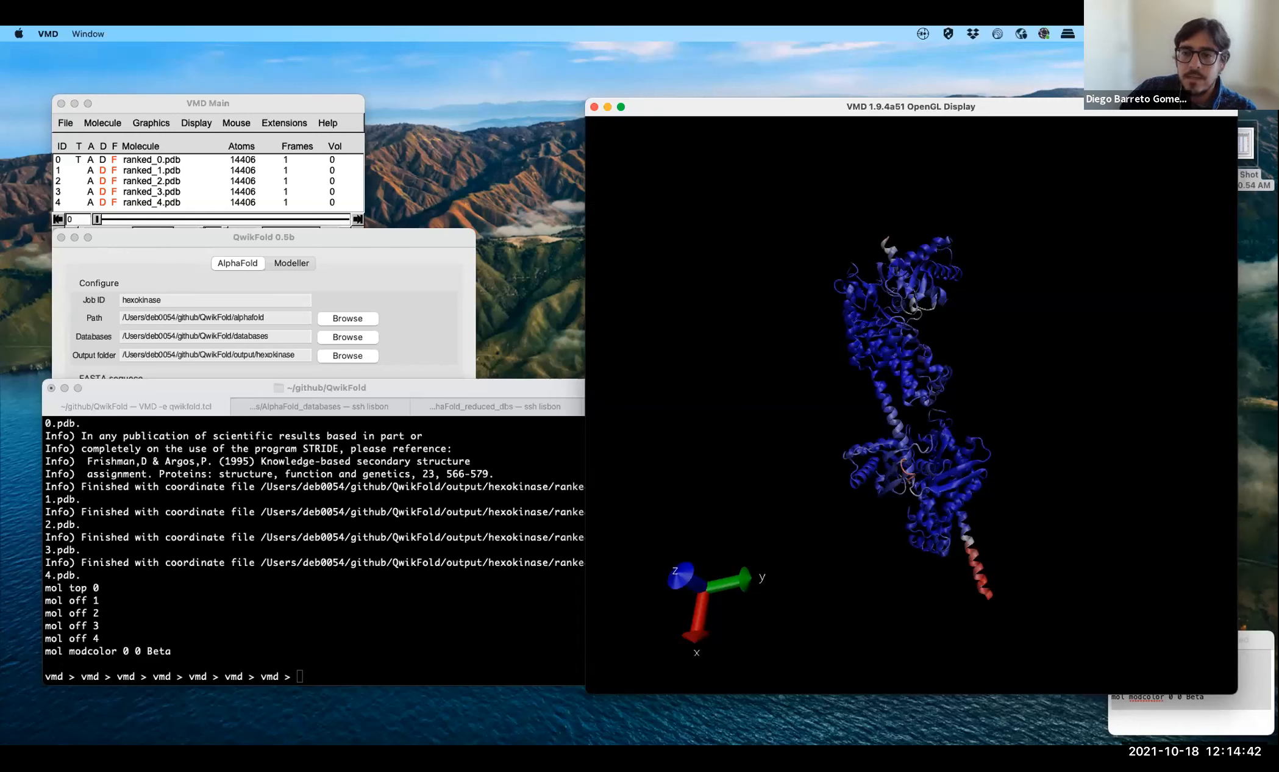
scroll(914, 417, "down", 2)
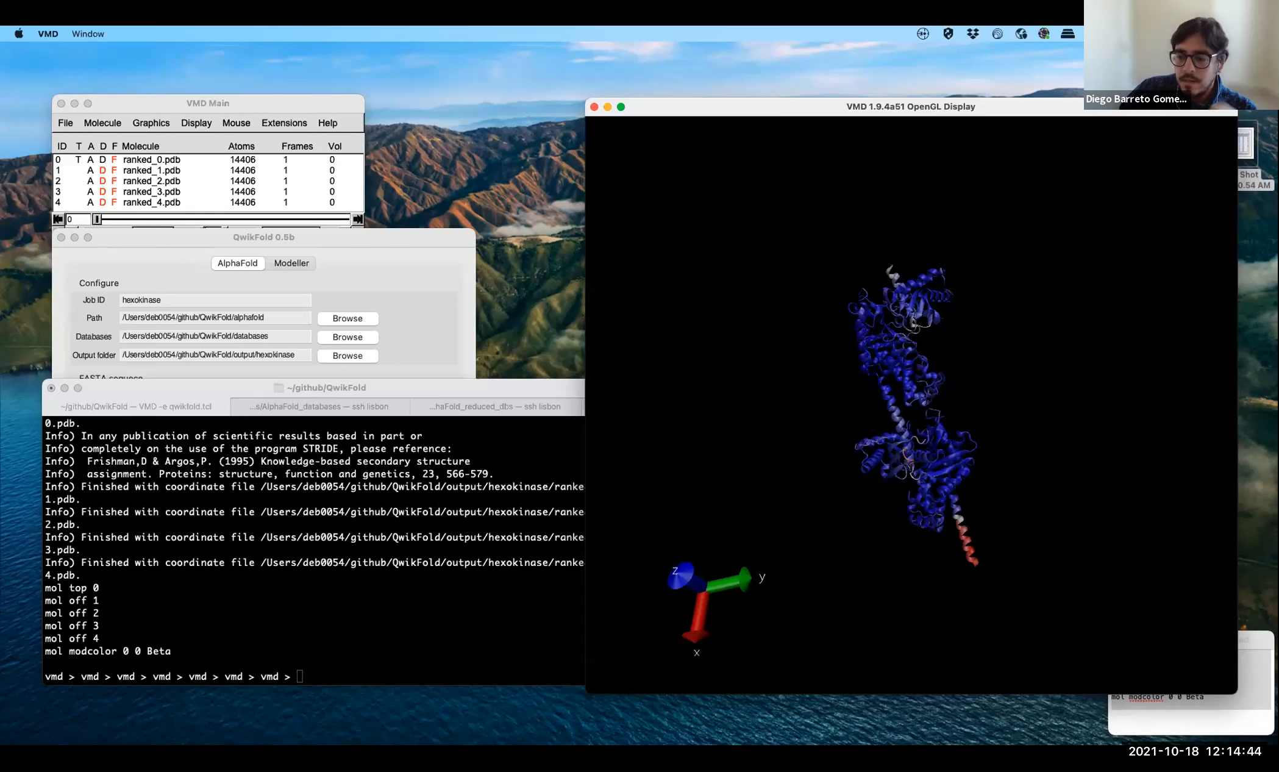
scroll(912, 417, "up", 5)
- Switch to PowerPoint to view the hexokinase model quality estimates slide and return to the VMD structure display
left_click(846, 735)
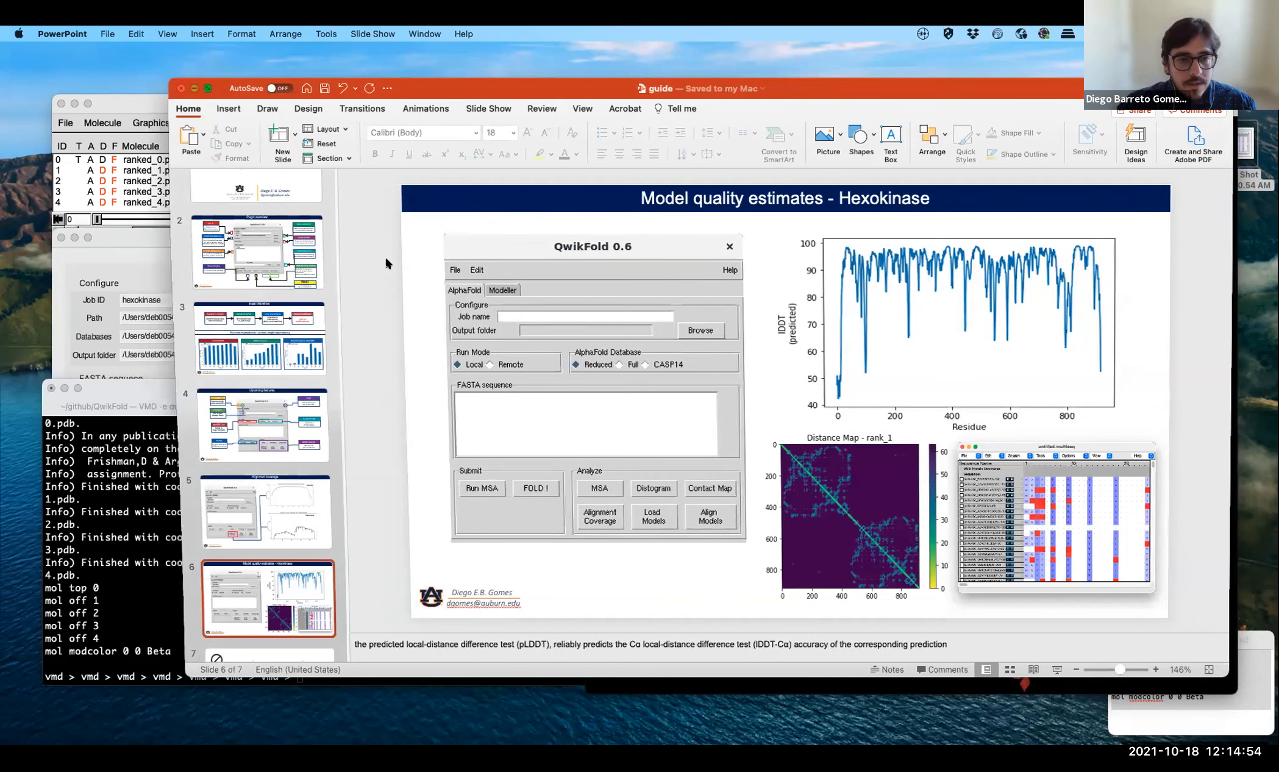
key("super+m")
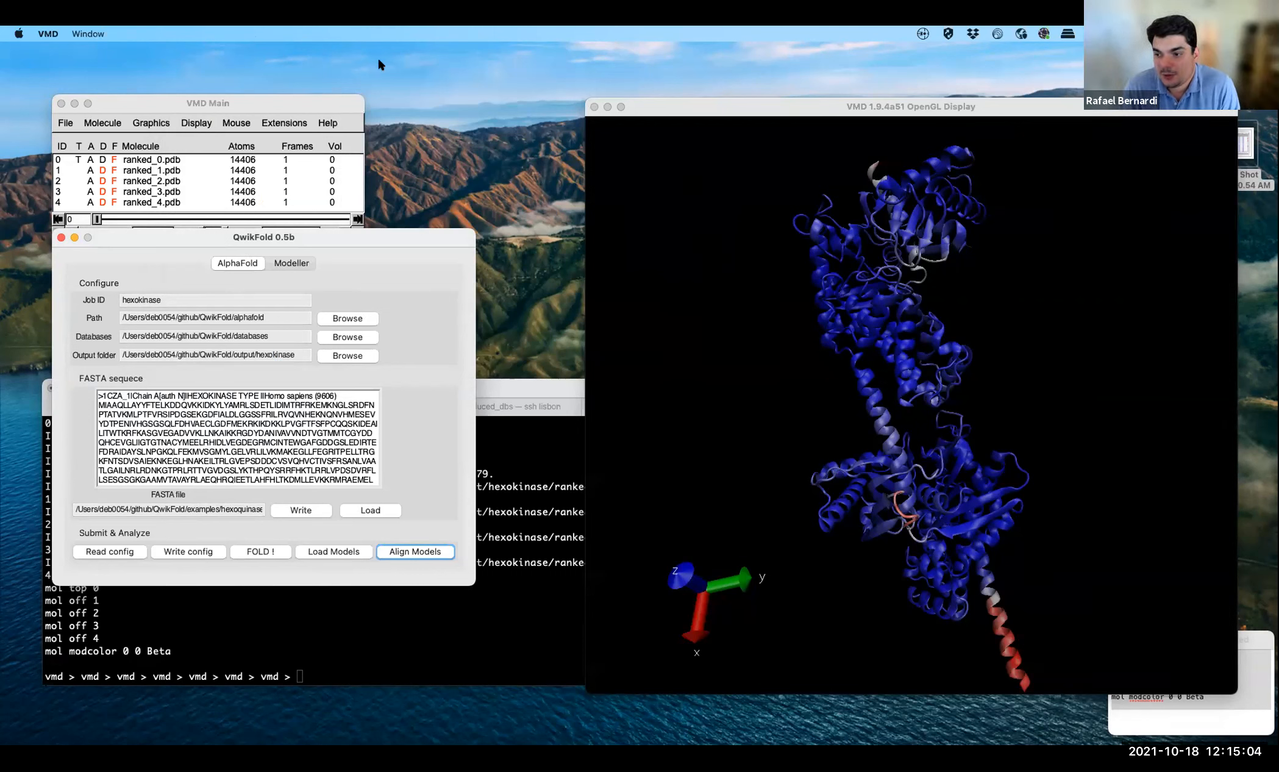
left_click(911, 405)
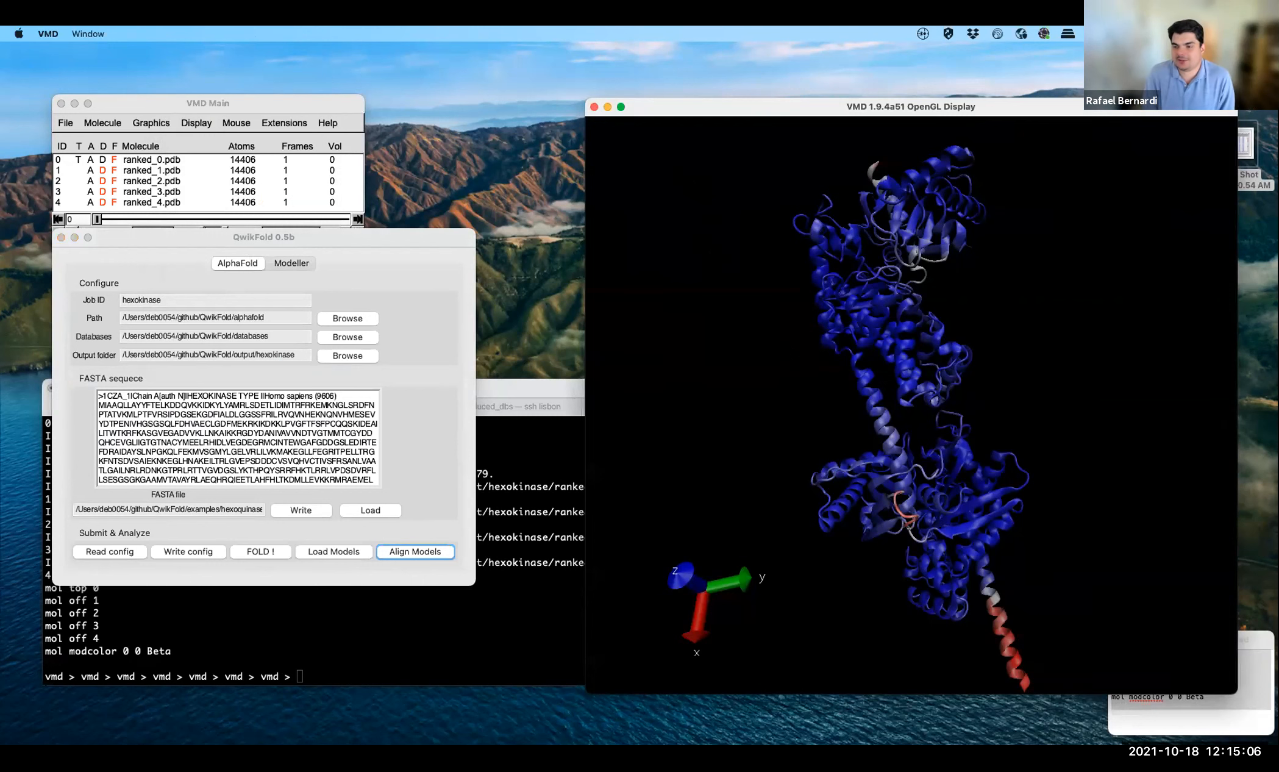